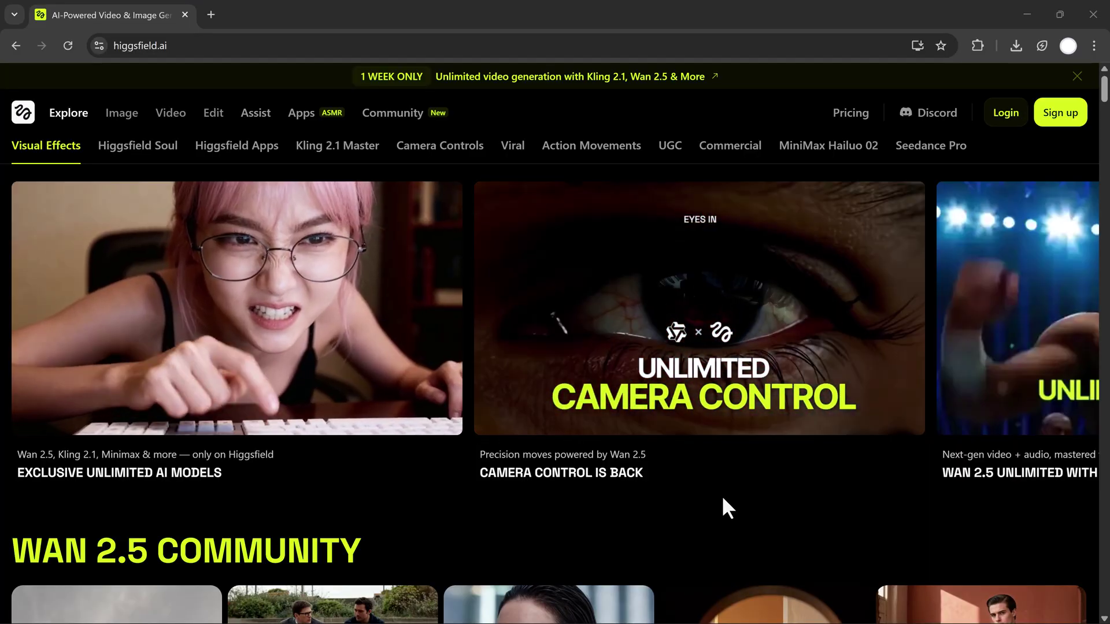
{"action": "scroll", "coordinate": [722, 495], "scroll_direction": "down", "scroll_amount": 2}
{"action": "scroll", "coordinate": [721, 495], "scroll_direction": "down", "scroll_amount": 4}
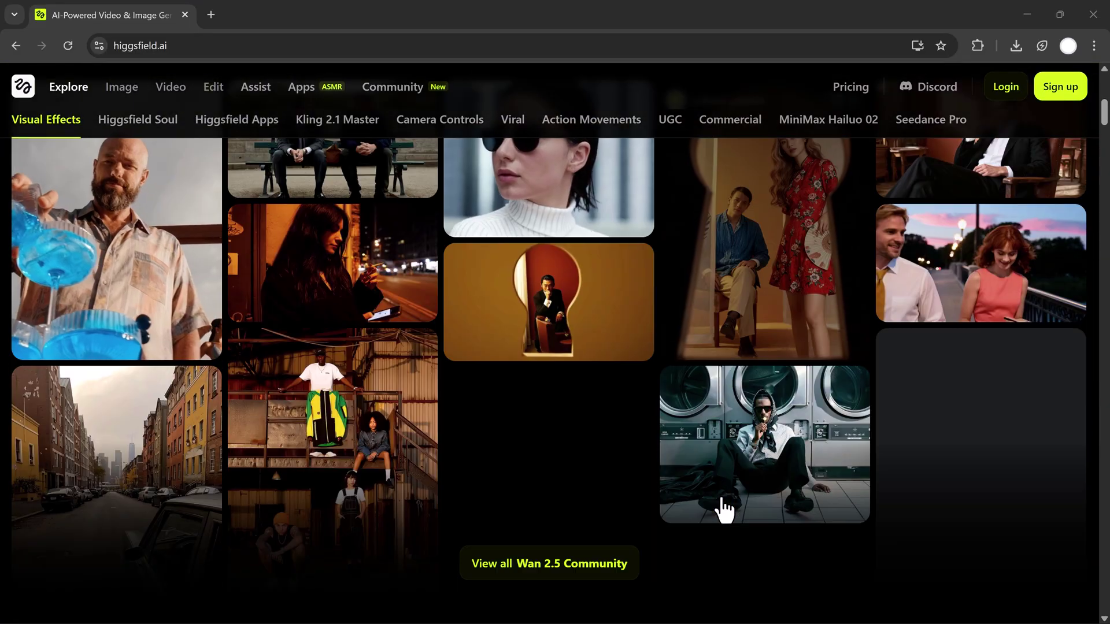
{"action": "scroll", "coordinate": [1016, 475], "scroll_direction": "down", "scroll_amount": 1}
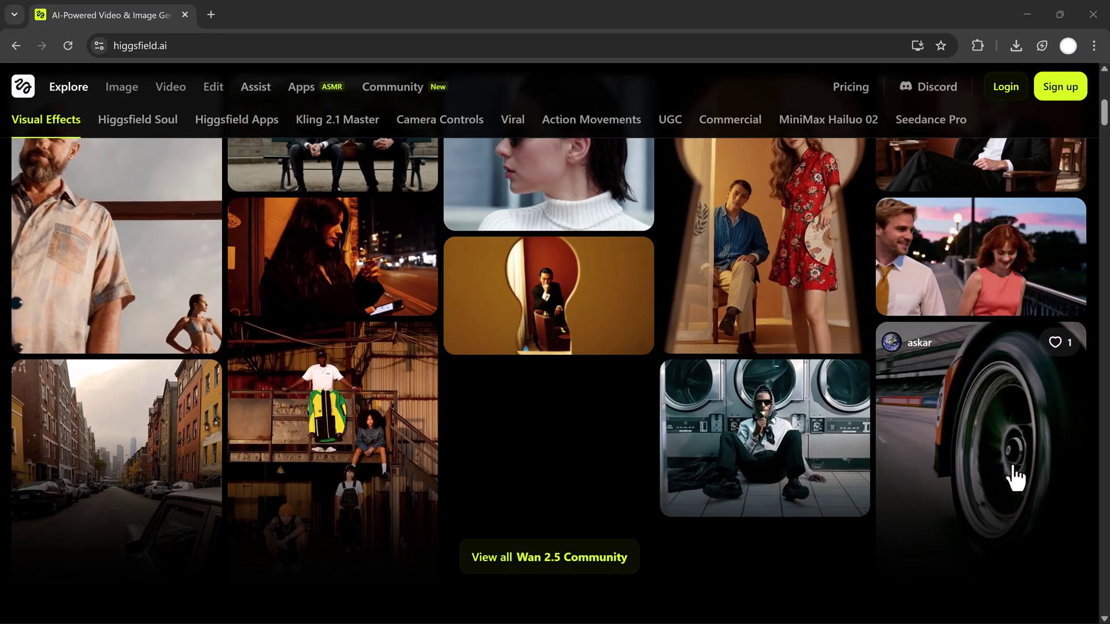
{"action": "scroll", "coordinate": [1016, 475], "scroll_direction": "down", "scroll_amount": 5}
{"action": "scroll", "coordinate": [1016, 475], "scroll_direction": "down", "scroll_amount": 4}
{"action": "scroll", "coordinate": [1017, 475], "scroll_direction": "down", "scroll_amount": 1}
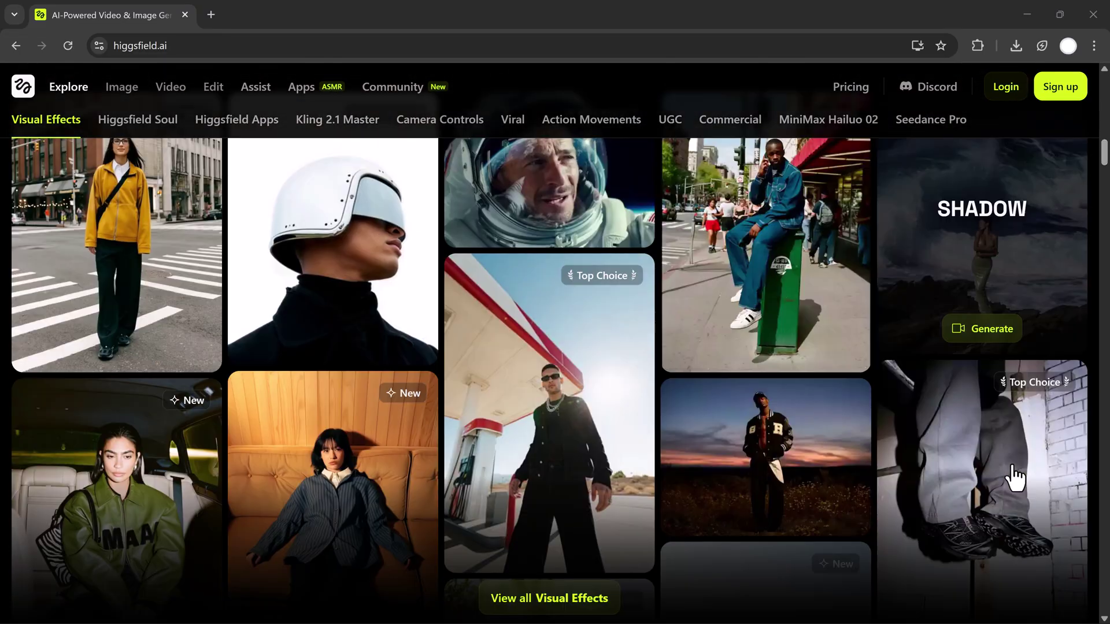
{"action": "scroll", "coordinate": [1016, 475], "scroll_direction": "down", "scroll_amount": 5}
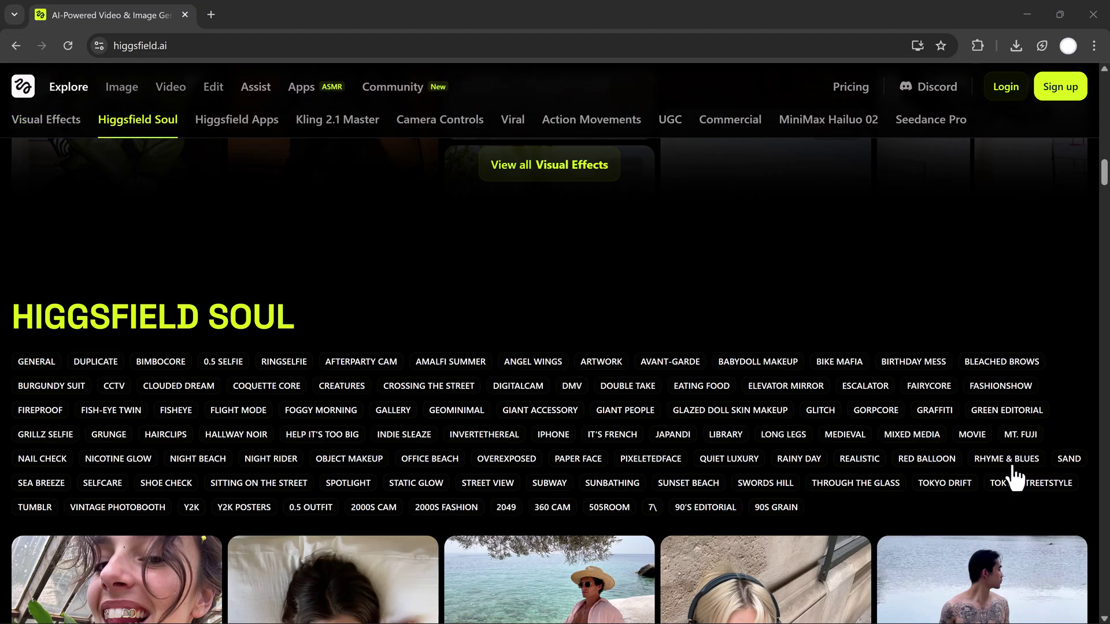
{"action": "scroll", "coordinate": [1016, 476], "scroll_direction": "down", "scroll_amount": 2}
{"action": "scroll", "coordinate": [1016, 475], "scroll_direction": "down", "scroll_amount": 4}
{"action": "scroll", "coordinate": [1015, 475], "scroll_direction": "down", "scroll_amount": 5}
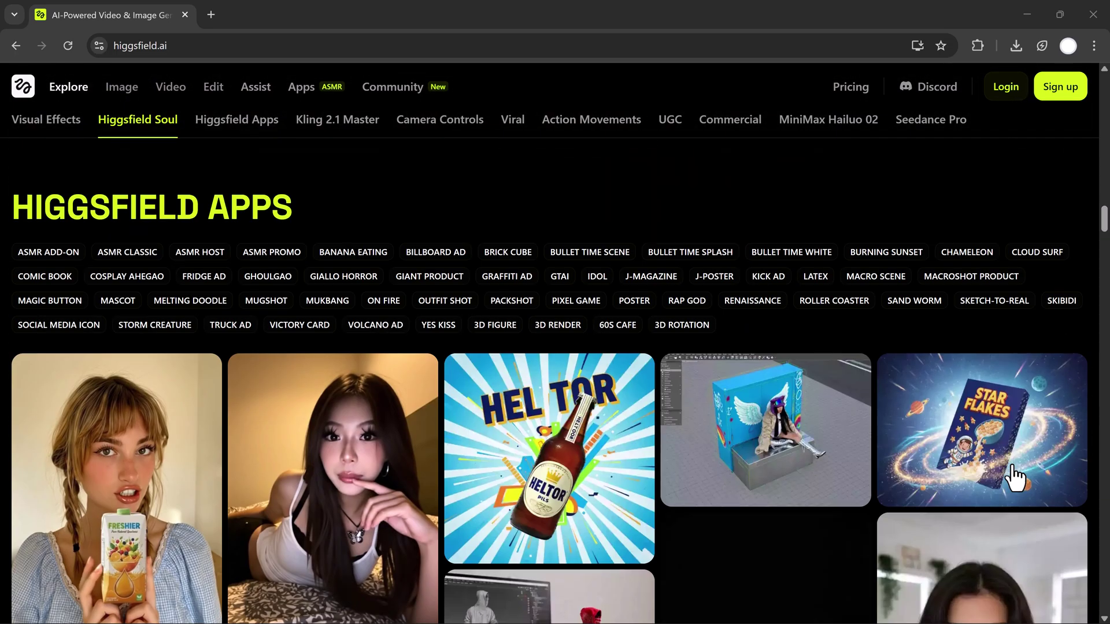
{"action": "scroll", "coordinate": [1017, 476], "scroll_direction": "down", "scroll_amount": 4}
{"action": "scroll", "coordinate": [1016, 475], "scroll_direction": "down", "scroll_amount": 4}
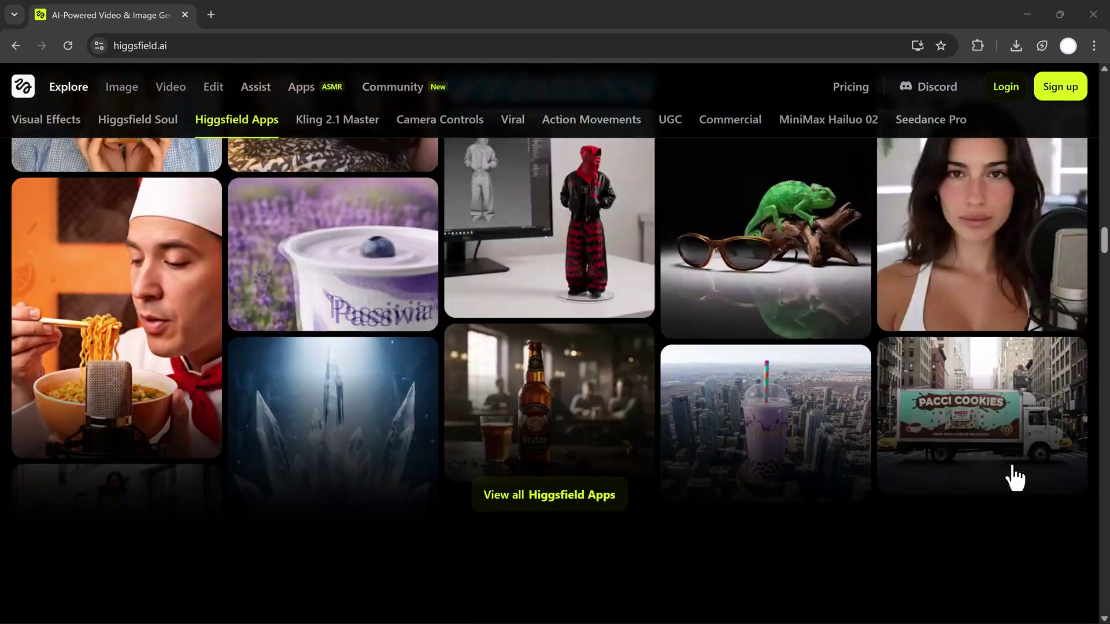
{"action": "scroll", "coordinate": [1016, 475], "scroll_direction": "down", "scroll_amount": 3}
{"action": "scroll", "coordinate": [1017, 476], "scroll_direction": "down", "scroll_amount": 4}
{"action": "scroll", "coordinate": [1016, 475], "scroll_direction": "up", "scroll_amount": 4}
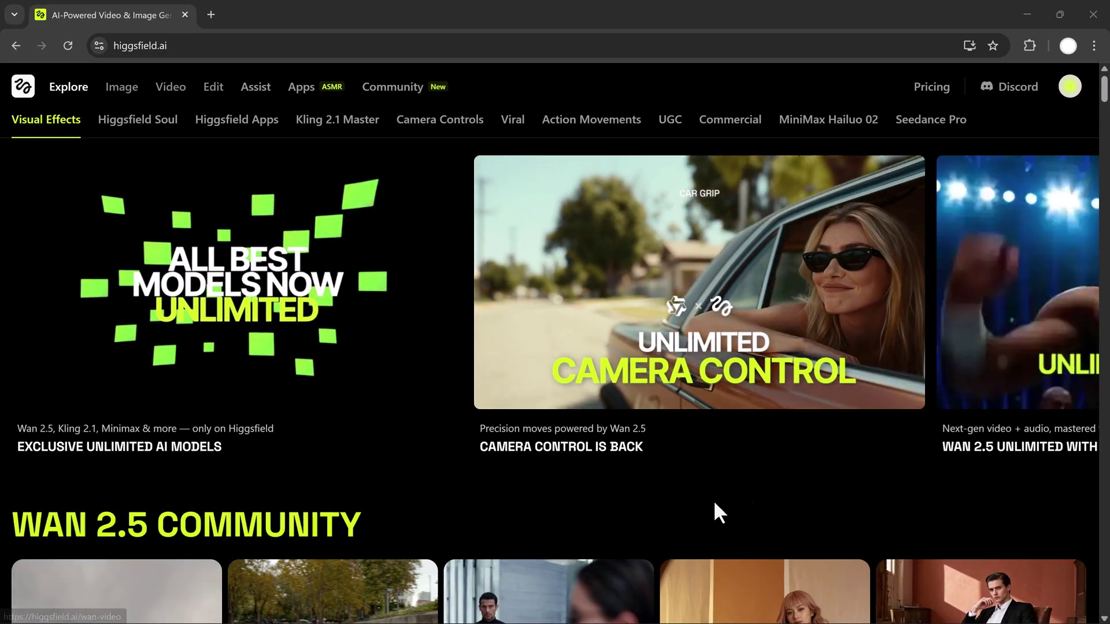
{"action": "scroll", "coordinate": [709, 493], "scroll_direction": "down", "scroll_amount": 3}
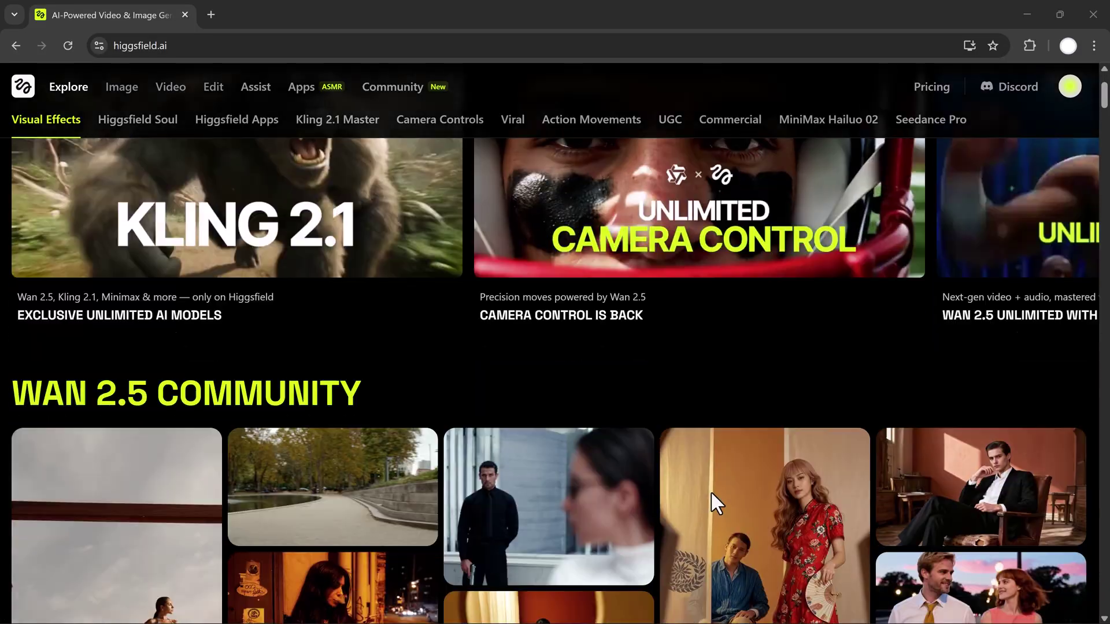
{"action": "scroll", "coordinate": [710, 491], "scroll_direction": "down", "scroll_amount": 5}
{"action": "scroll", "coordinate": [712, 490], "scroll_direction": "down", "scroll_amount": 1}
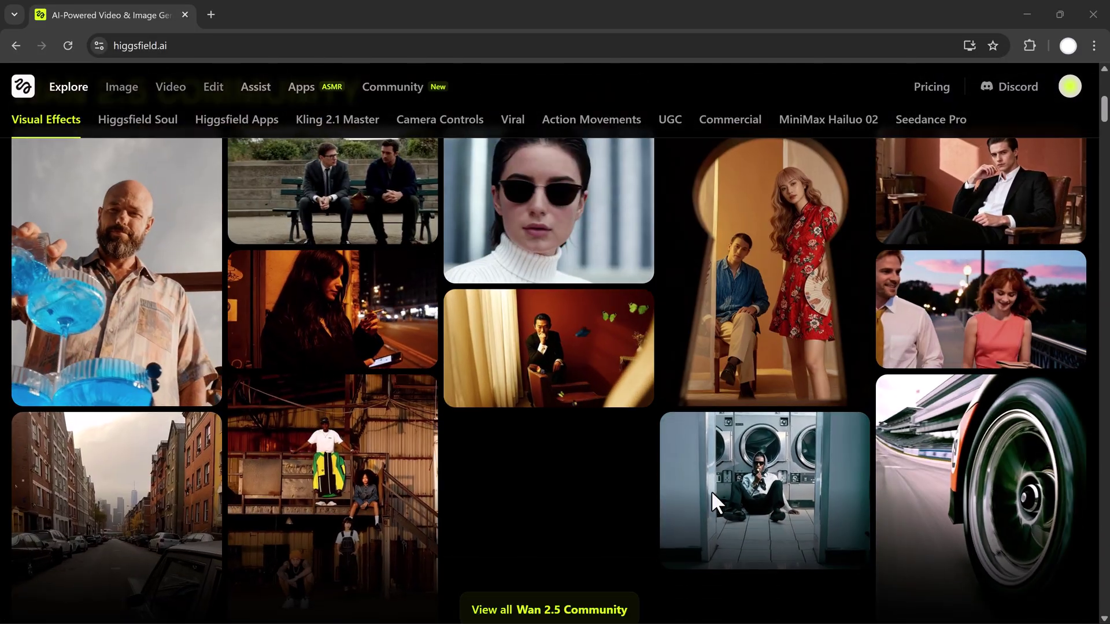
{"action": "scroll", "coordinate": [711, 489], "scroll_direction": "down", "scroll_amount": 5}
{"action": "scroll", "coordinate": [710, 489], "scroll_direction": "down", "scroll_amount": 3}
{"action": "scroll", "coordinate": [710, 490], "scroll_direction": "down", "scroll_amount": 3}
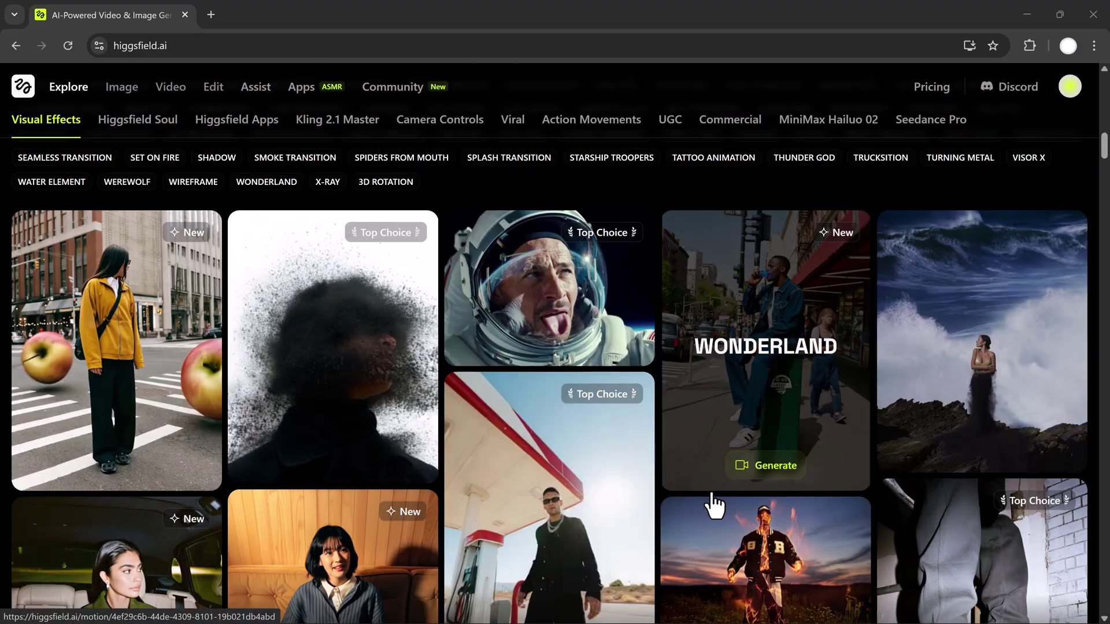
{"action": "scroll", "coordinate": [712, 495], "scroll_direction": "down", "scroll_amount": 5}
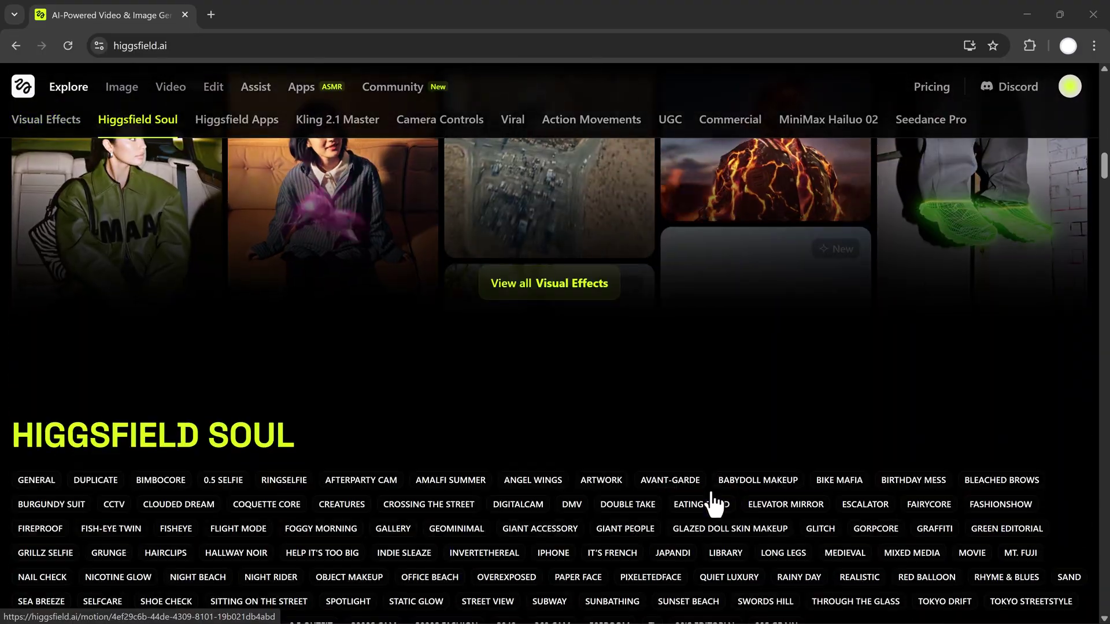
{"action": "scroll", "coordinate": [713, 503], "scroll_direction": "down", "scroll_amount": 8}
{"action": "scroll", "coordinate": [713, 503], "scroll_direction": "down", "scroll_amount": 3}
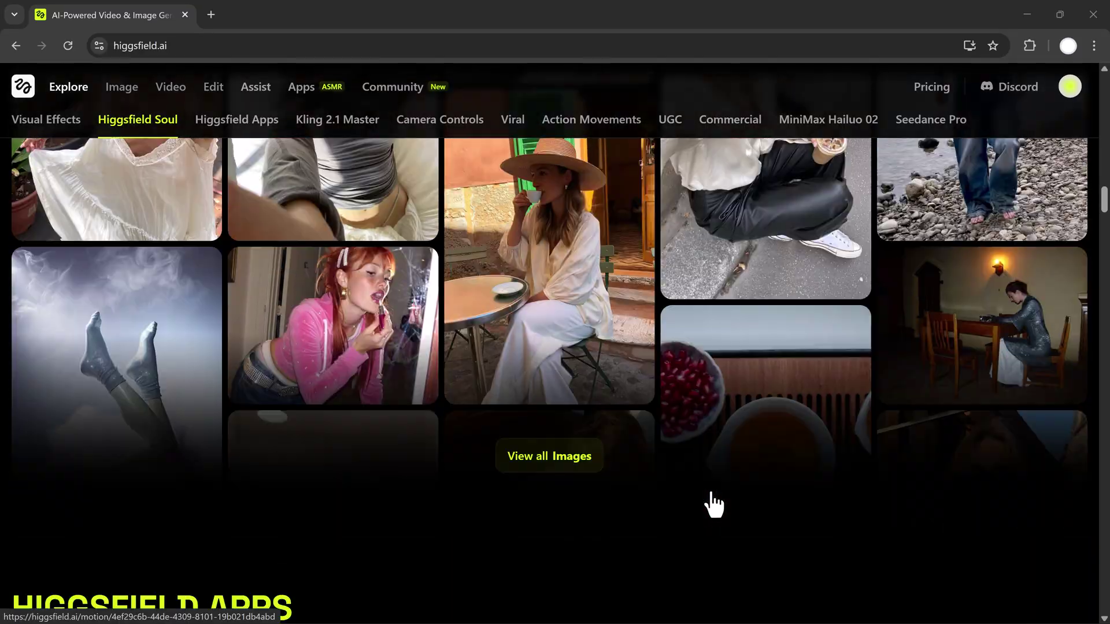
{"action": "scroll", "coordinate": [712, 502], "scroll_direction": "down", "scroll_amount": 5}
{"action": "scroll", "coordinate": [713, 503], "scroll_direction": "down", "scroll_amount": 4}
{"action": "scroll", "coordinate": [713, 503], "scroll_direction": "down", "scroll_amount": 2}
{"action": "scroll", "coordinate": [713, 503], "scroll_direction": "down", "scroll_amount": 6}
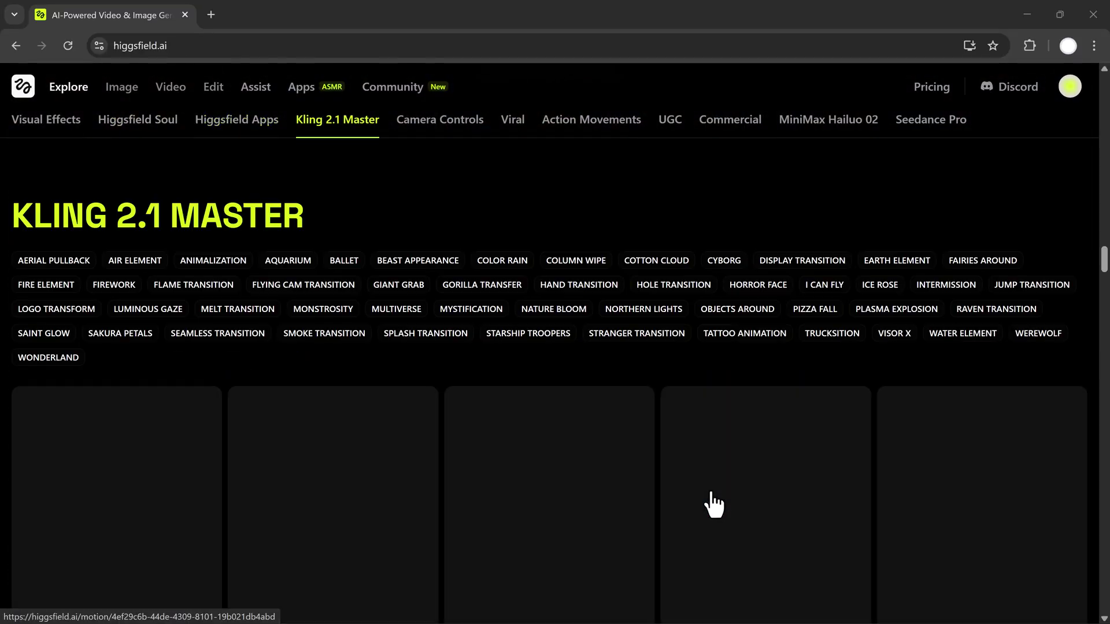
{"action": "scroll", "coordinate": [712, 503], "scroll_direction": "down", "scroll_amount": 3}
{"action": "scroll", "coordinate": [641, 121], "scroll_direction": "down", "scroll_amount": 2}
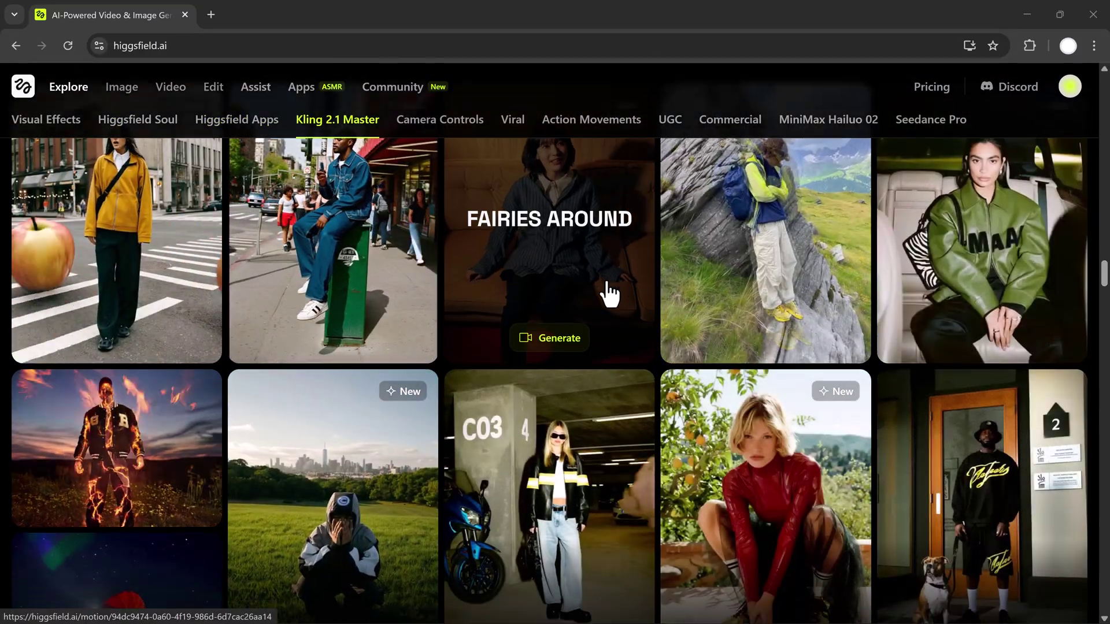
{"action": "scroll", "coordinate": [611, 293], "scroll_direction": "down", "scroll_amount": 4}
{"action": "scroll", "coordinate": [611, 293], "scroll_direction": "down", "scroll_amount": 4}
{"action": "scroll", "coordinate": [611, 293], "scroll_direction": "down", "scroll_amount": 4}
{"action": "scroll", "coordinate": [611, 294], "scroll_direction": "down", "scroll_amount": 5}
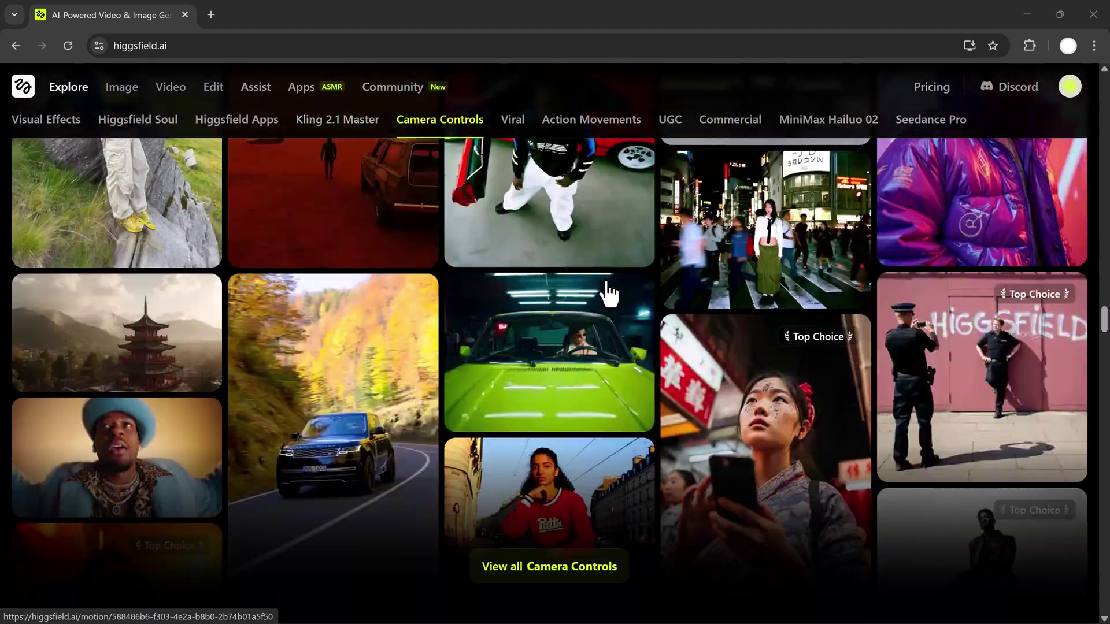
{"action": "scroll", "coordinate": [612, 294], "scroll_direction": "down", "scroll_amount": 5}
{"action": "scroll", "coordinate": [612, 293], "scroll_direction": "down", "scroll_amount": 4}
{"action": "scroll", "coordinate": [611, 293], "scroll_direction": "down", "scroll_amount": 1}
{"action": "scroll", "coordinate": [606, 289], "scroll_direction": "up", "scroll_amount": 6}
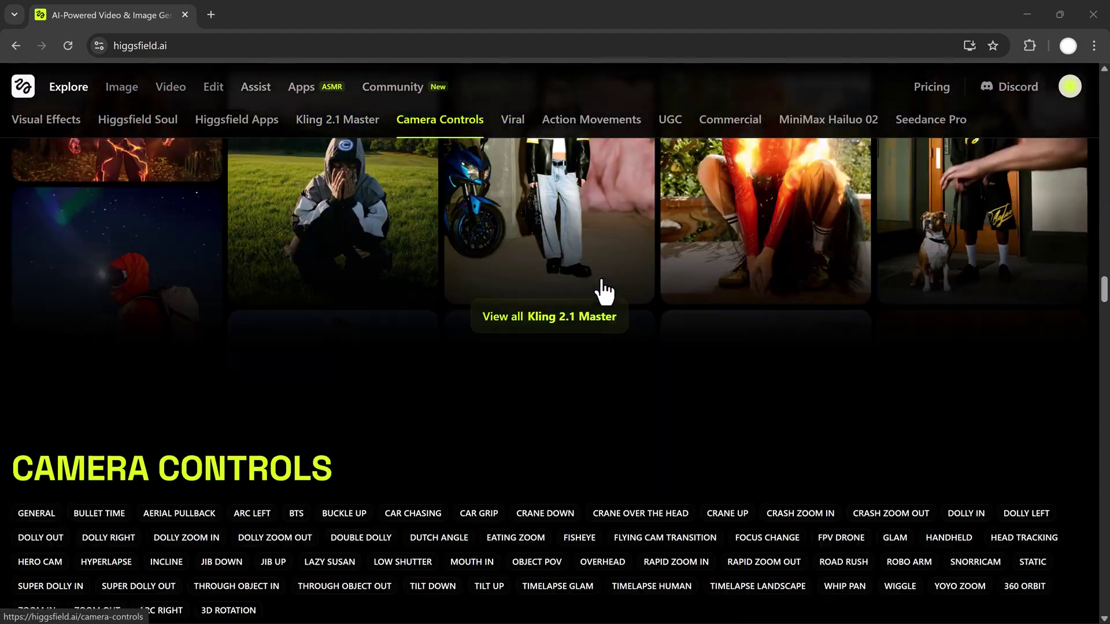
{"action": "scroll", "coordinate": [605, 289], "scroll_direction": "up", "scroll_amount": 6}
{"action": "scroll", "coordinate": [605, 289], "scroll_direction": "up", "scroll_amount": 6}
{"action": "scroll", "coordinate": [606, 289], "scroll_direction": "up", "scroll_amount": 6}
{"action": "scroll", "coordinate": [605, 288], "scroll_direction": "up", "scroll_amount": 5}
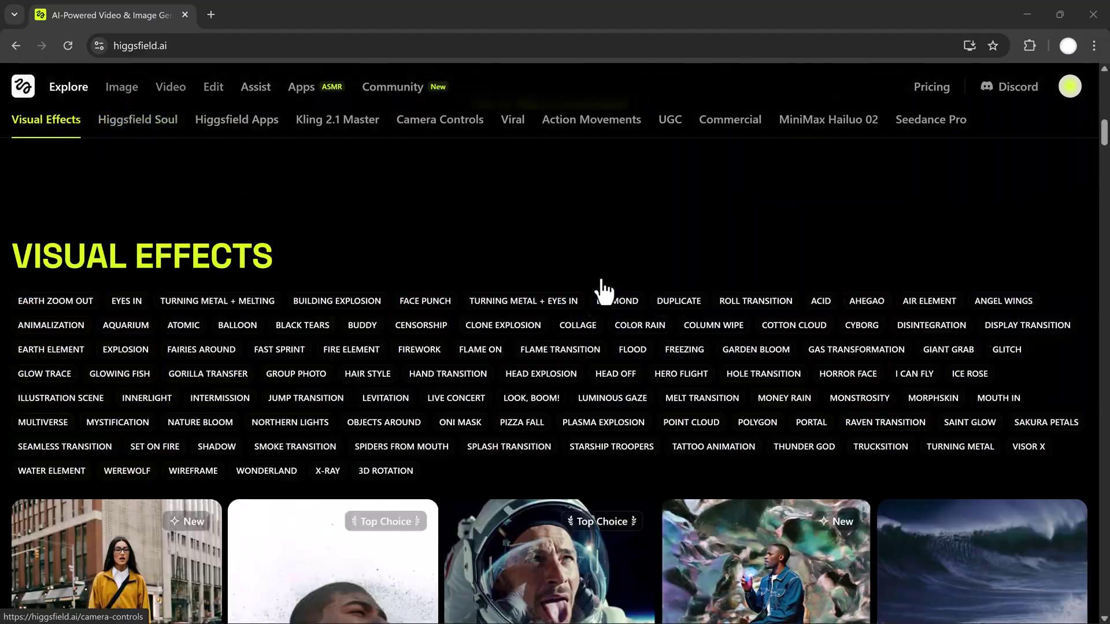
{"action": "scroll", "coordinate": [606, 288], "scroll_direction": "down", "scroll_amount": 10}
{"action": "scroll", "coordinate": [605, 289], "scroll_direction": "down", "scroll_amount": 3}
{"action": "scroll", "coordinate": [604, 291], "scroll_direction": "up", "scroll_amount": 5}
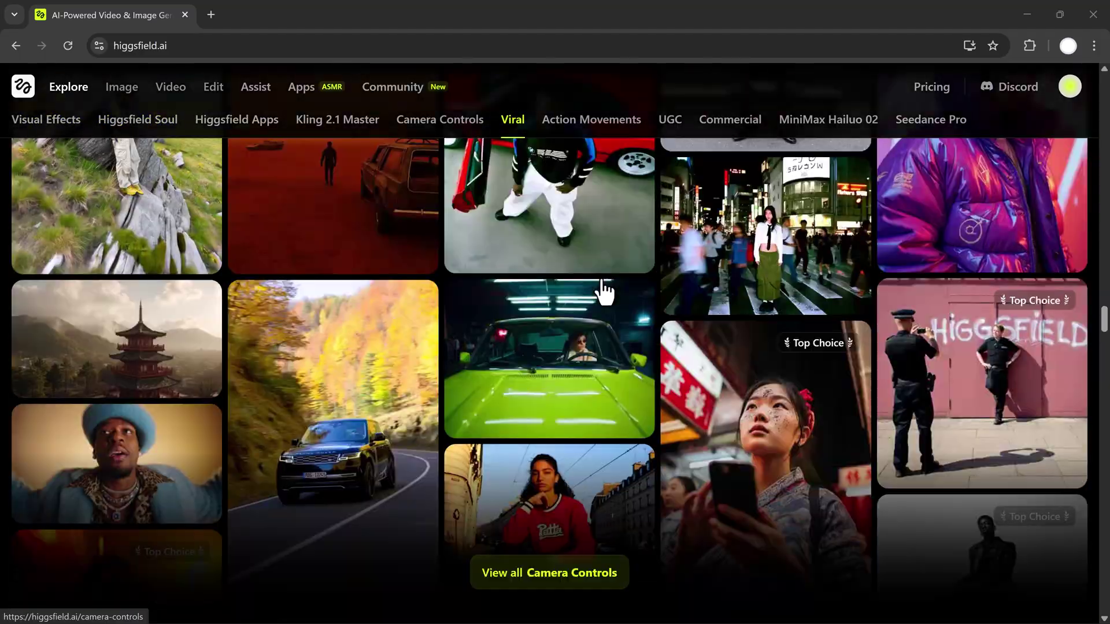
{"action": "scroll", "coordinate": [604, 291], "scroll_direction": "up", "scroll_amount": 5}
{"action": "scroll", "coordinate": [604, 291], "scroll_direction": "up", "scroll_amount": 4}
{"action": "scroll", "coordinate": [603, 290], "scroll_direction": "up", "scroll_amount": 4}
{"action": "scroll", "coordinate": [605, 289], "scroll_direction": "up", "scroll_amount": 5}
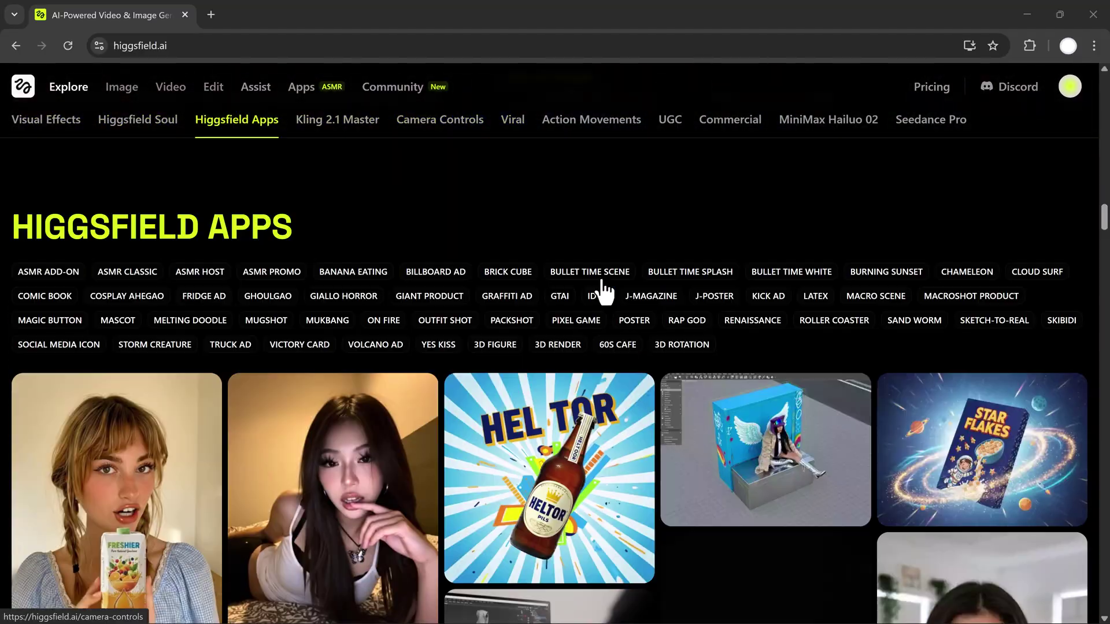
{"action": "scroll", "coordinate": [605, 289], "scroll_direction": "up", "scroll_amount": 5}
{"action": "scroll", "coordinate": [605, 289], "scroll_direction": "up", "scroll_amount": 5}
{"action": "scroll", "coordinate": [605, 289], "scroll_direction": "up", "scroll_amount": 5}
{"action": "scroll", "coordinate": [605, 289], "scroll_direction": "up", "scroll_amount": 5}
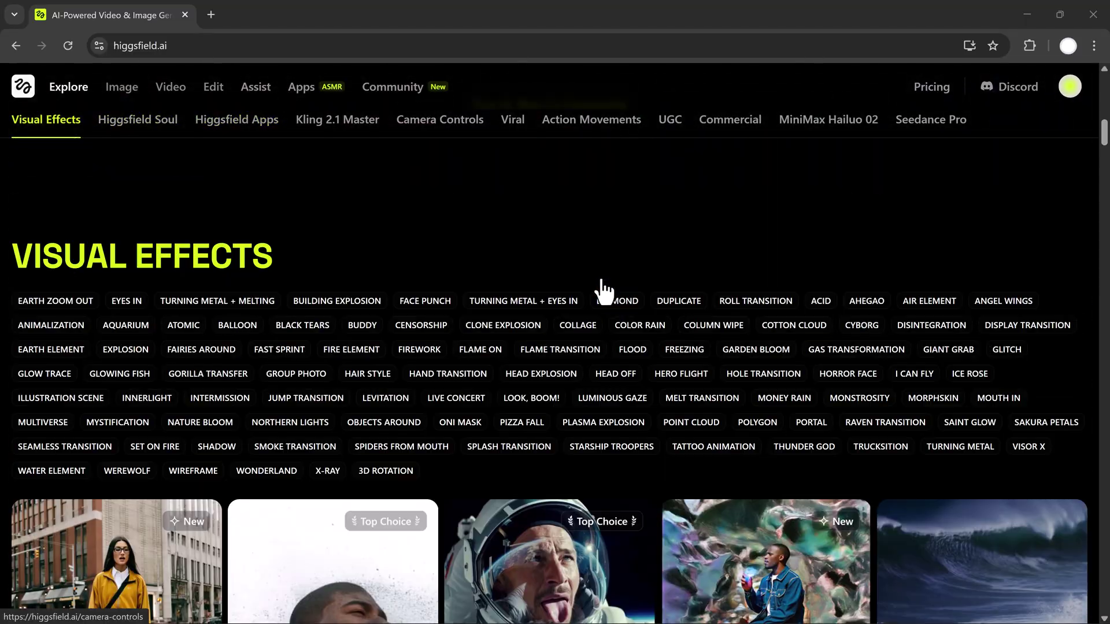
{"action": "scroll", "coordinate": [606, 288], "scroll_direction": "down", "scroll_amount": 3}
{"action": "scroll", "coordinate": [605, 288], "scroll_direction": "down", "scroll_amount": 2}
{"action": "scroll", "coordinate": [605, 289], "scroll_direction": "down", "scroll_amount": 1}
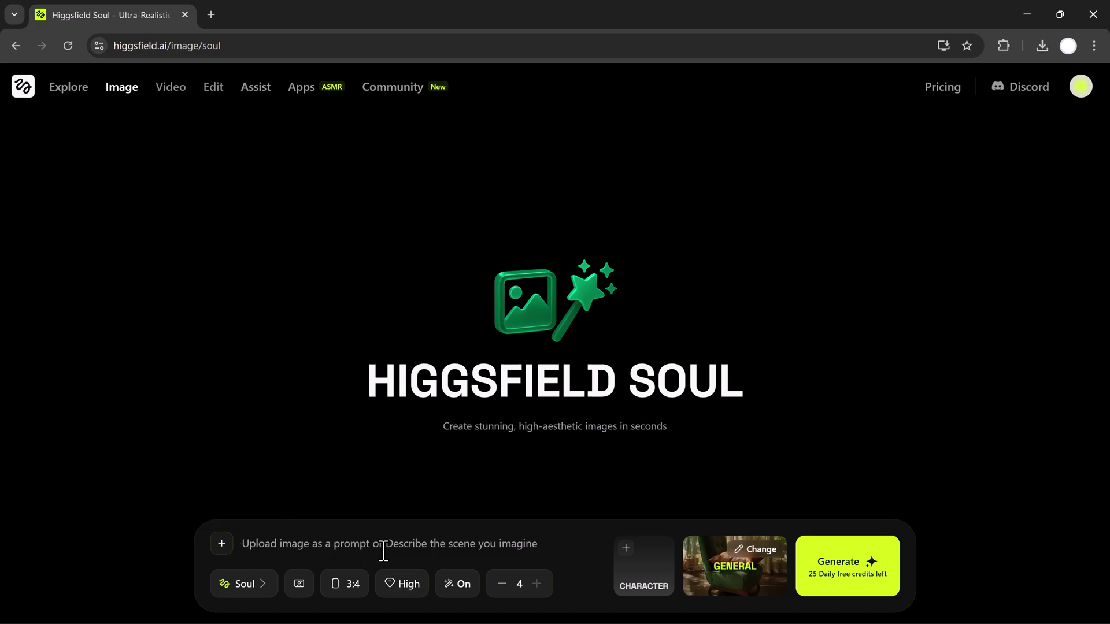
- Paste the prompt describing a smiling boy and girl by a white wall with mountain and lake views
{"action": "type", "text": "Smiling boy and beautiful girl standing together by a white wall with a scenic mountain and lake view, wearing casual summer clothes and sunglasses, bright sunny day, relaxed and romantic vibe."}
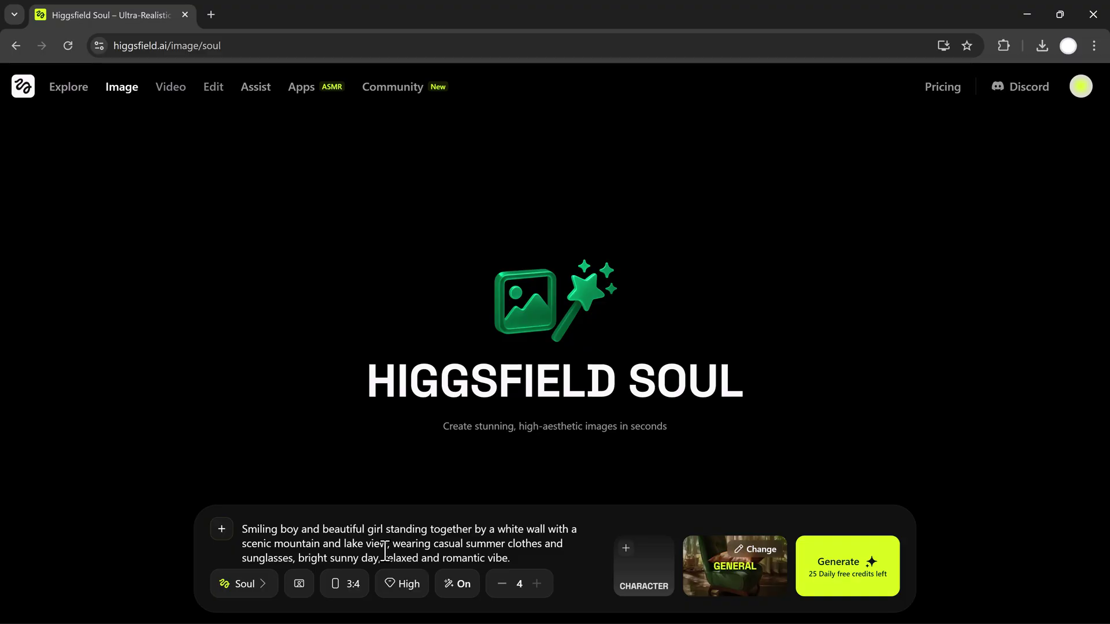
- Keep Higgsfield Soul and set a 16:9 aspect ratio with 3 images
{"action": "left_click", "coordinate": [263, 583]}
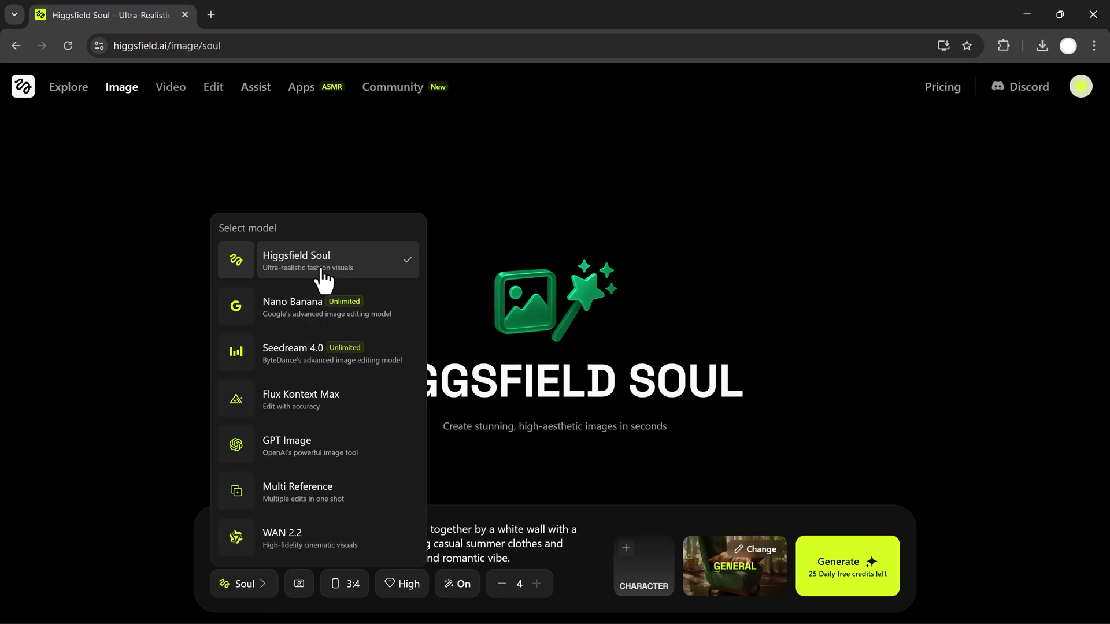
{"action": "left_click", "coordinate": [592, 564]}
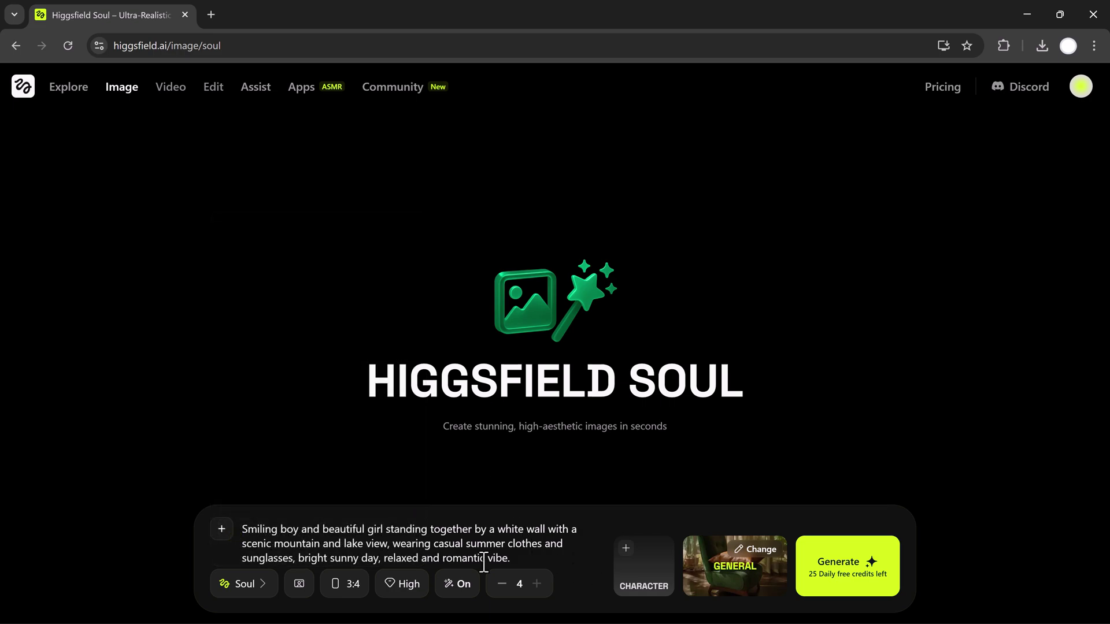
{"action": "left_click", "coordinate": [347, 584]}
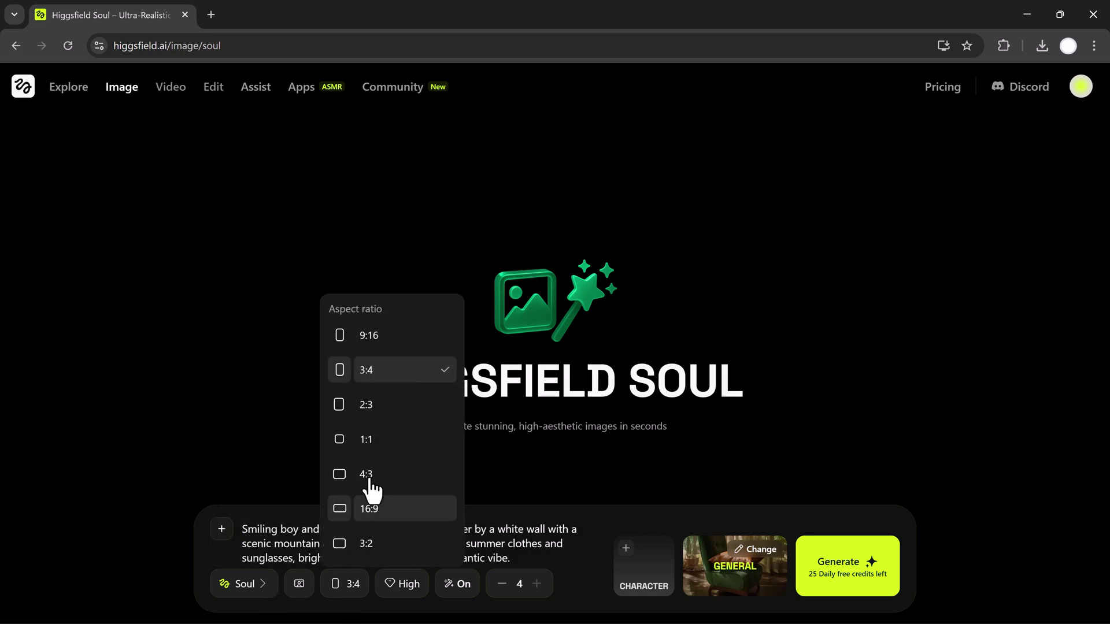
{"action": "left_click", "coordinate": [373, 509]}
{"action": "left_click", "coordinate": [410, 584]}
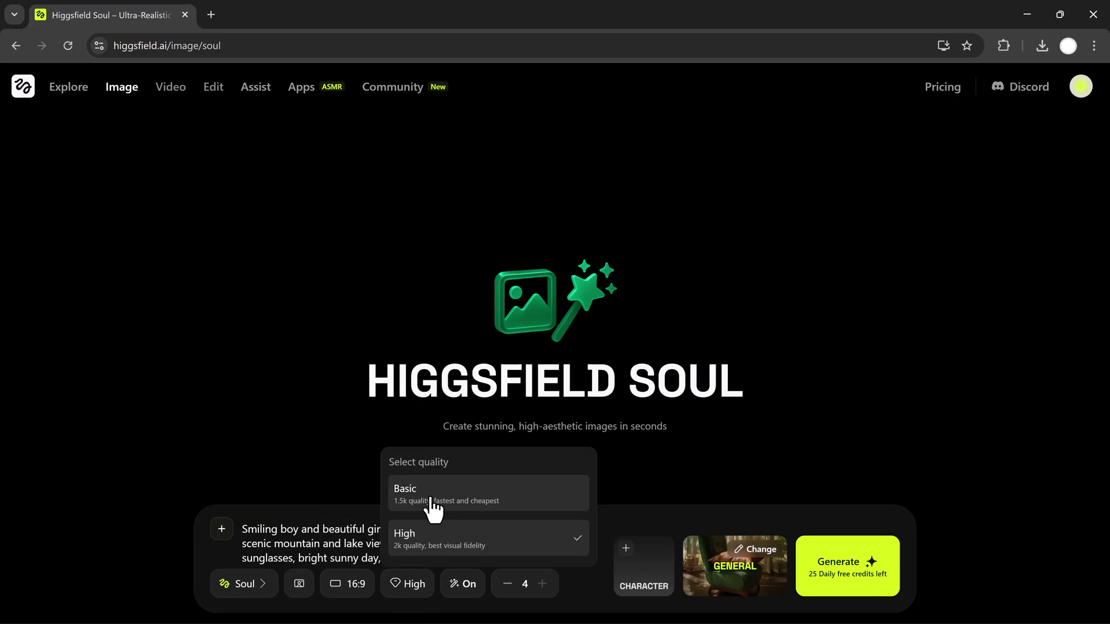
{"action": "left_click", "coordinate": [507, 583]}
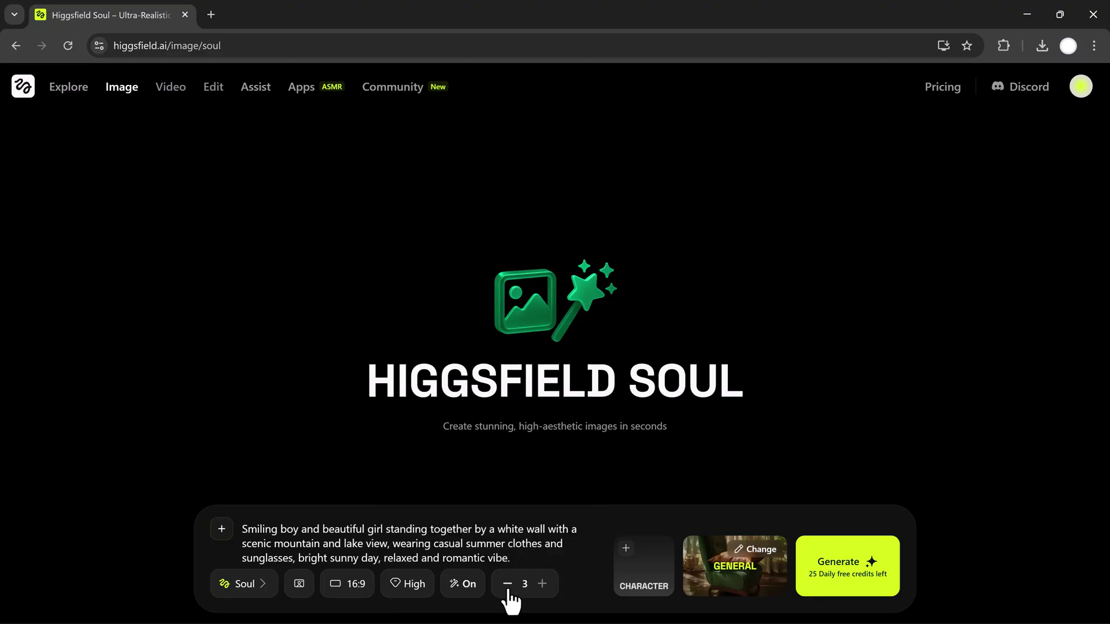
- Attach the Anora character to the prompt
{"action": "left_click", "coordinate": [658, 568]}
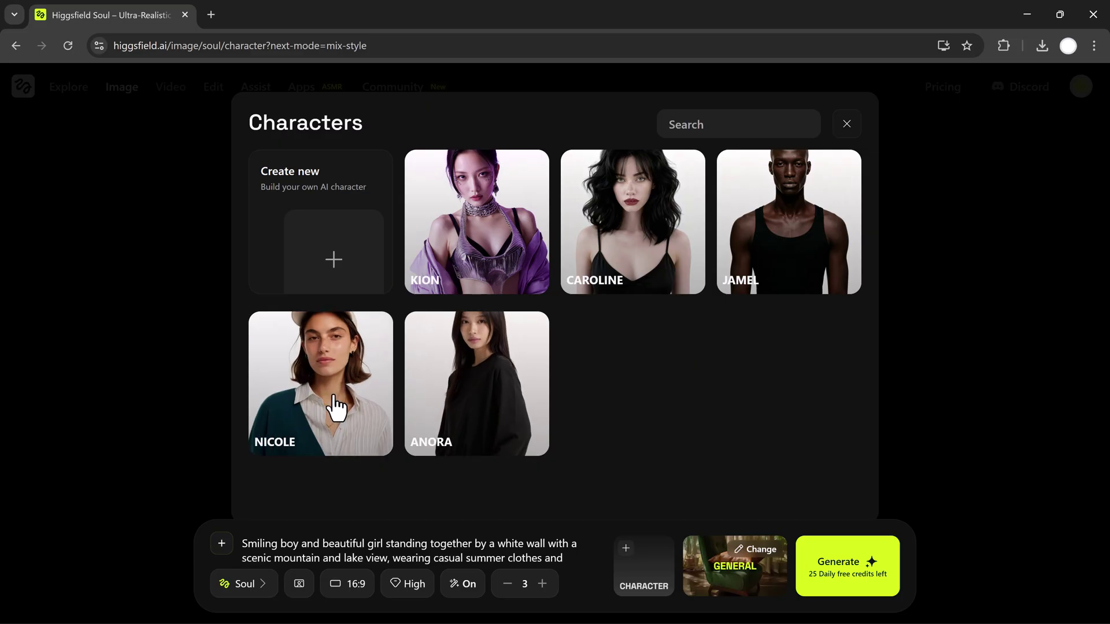
{"action": "left_click", "coordinate": [794, 269]}
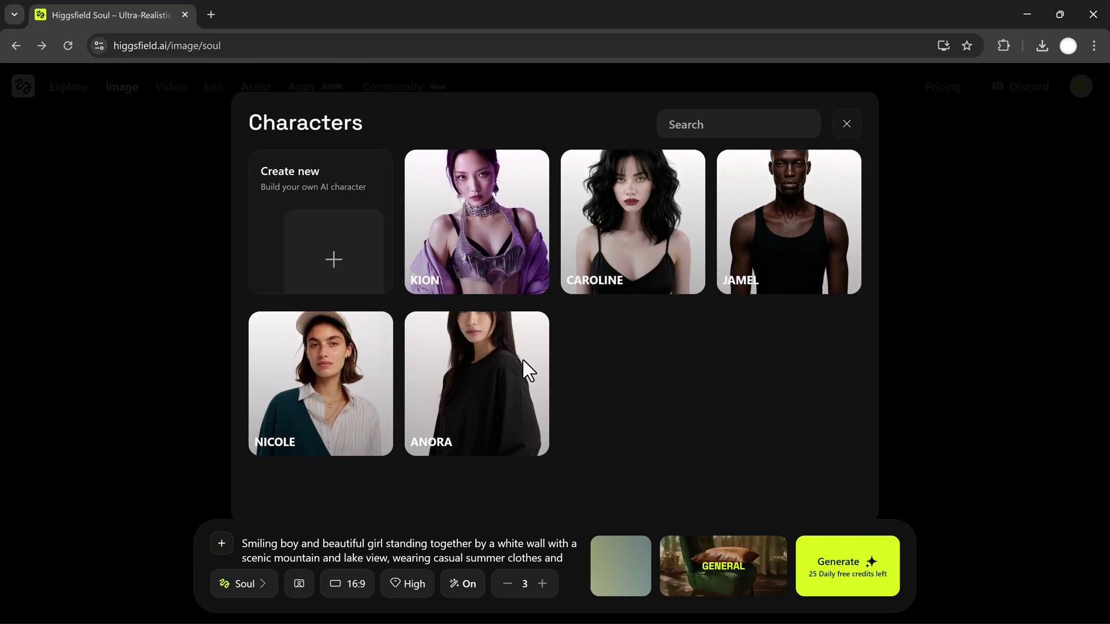
{"action": "left_click", "coordinate": [846, 124]}
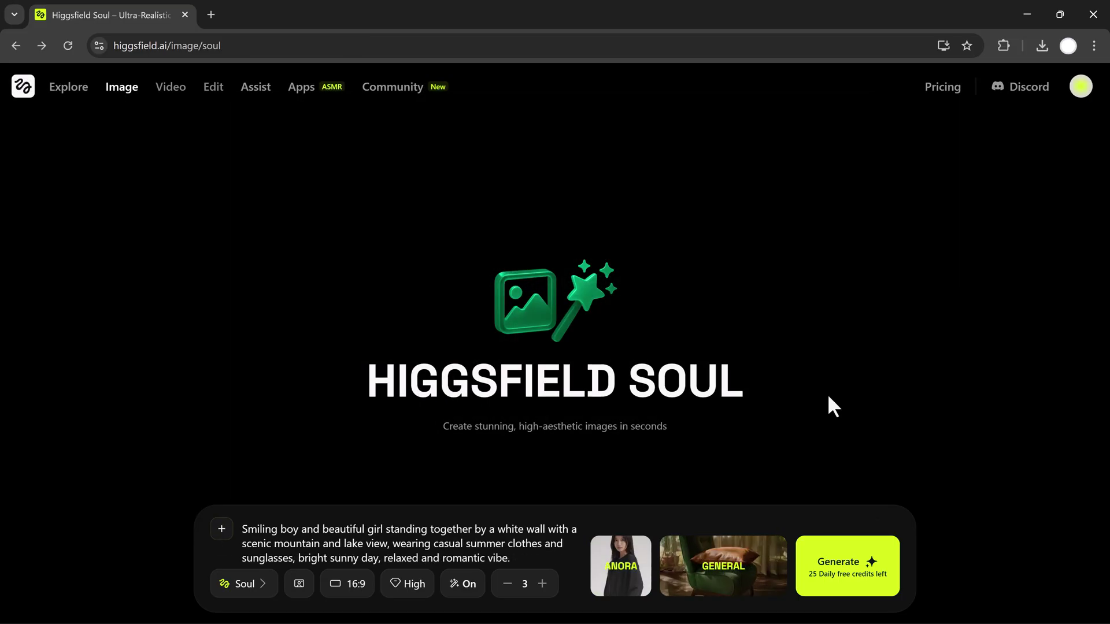
- Generate the three Anora lakeside images and view the first two enlarged
{"action": "left_click", "coordinate": [846, 568]}
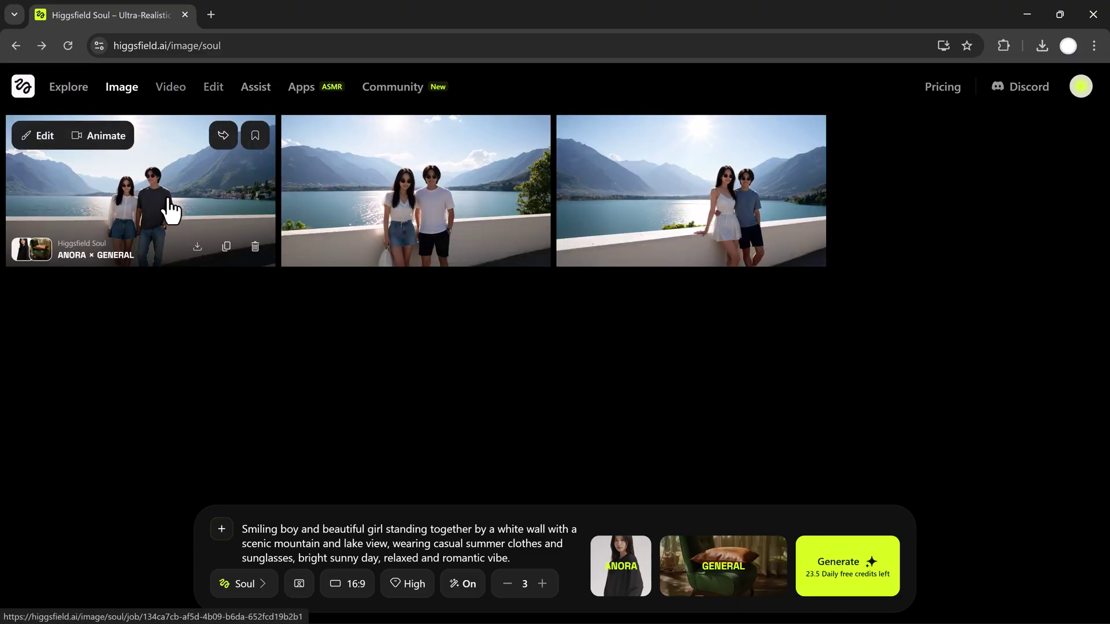
{"action": "left_click", "coordinate": [172, 208]}
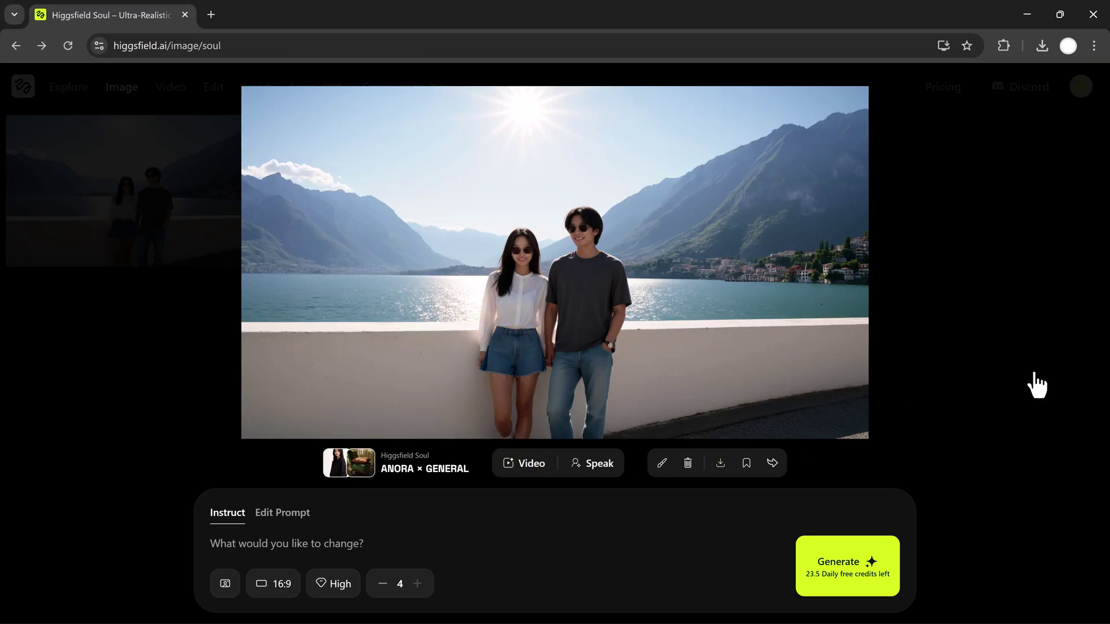
{"action": "left_click", "coordinate": [930, 192]}
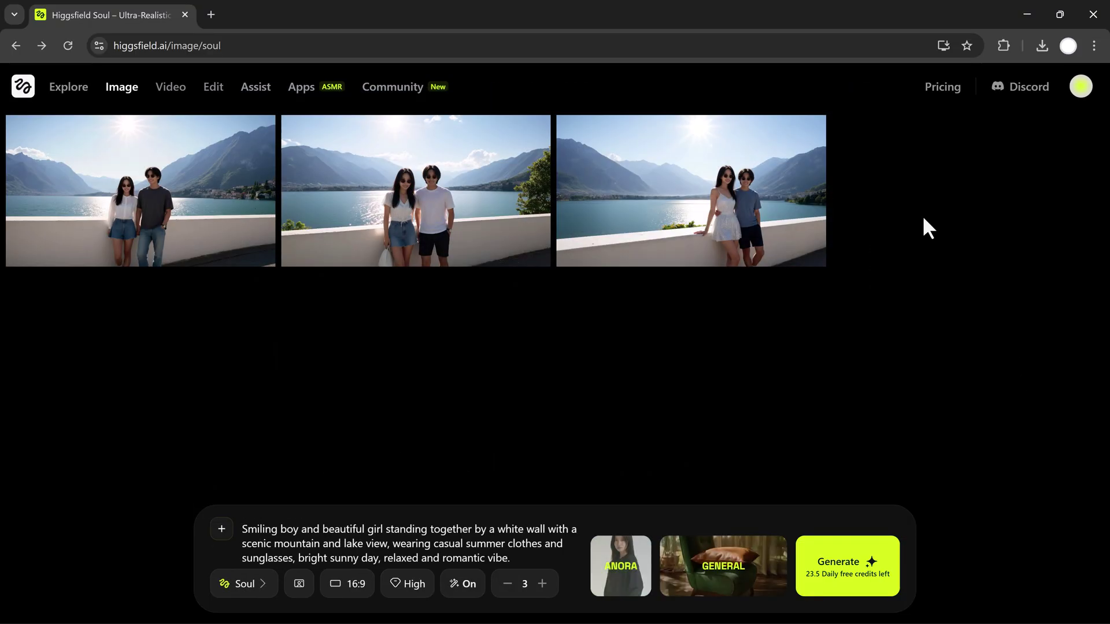
{"action": "left_click", "coordinate": [454, 202]}
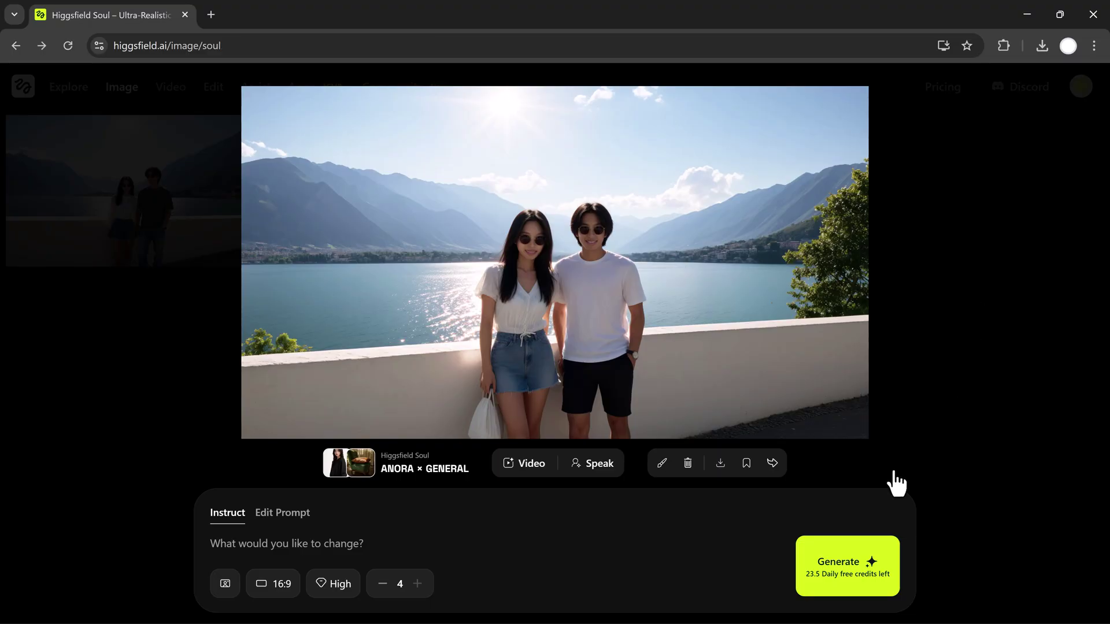
{"action": "left_click", "coordinate": [906, 418]}
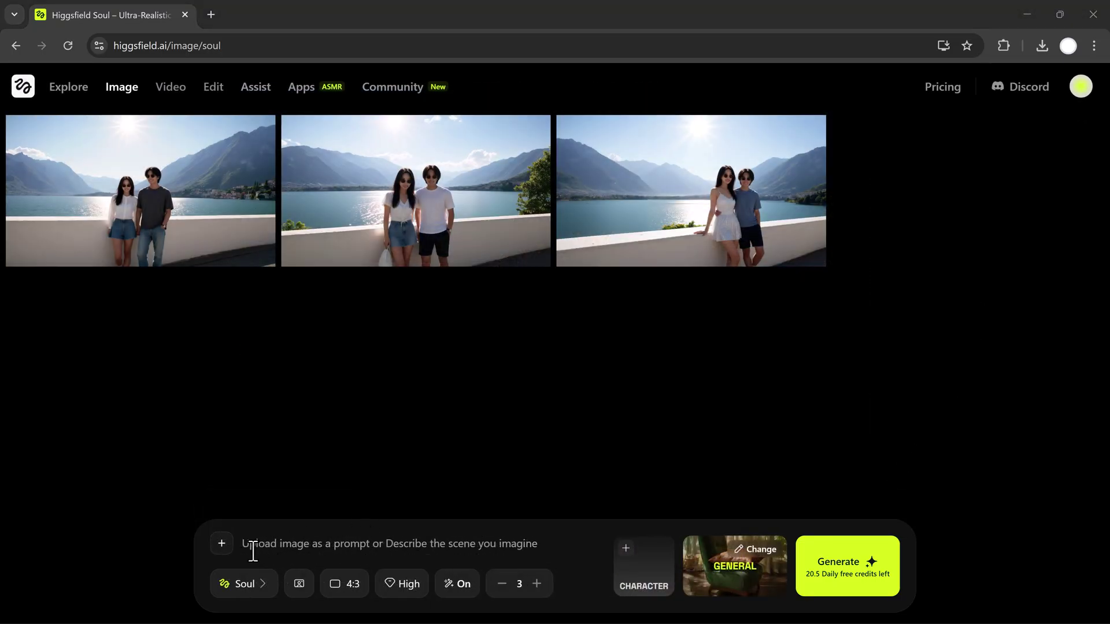
- Upload the smiling woman's photo as the image reference
{"action": "left_click", "coordinate": [221, 544]}
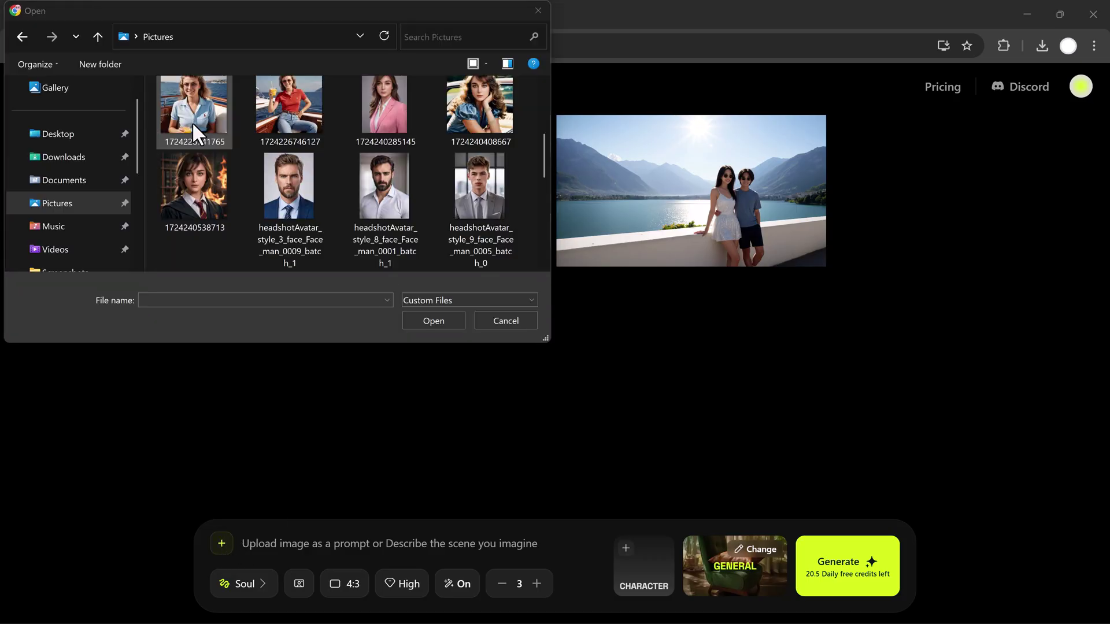
{"action": "left_click", "coordinate": [185, 116]}
{"action": "double_click", "coordinate": [185, 115]}
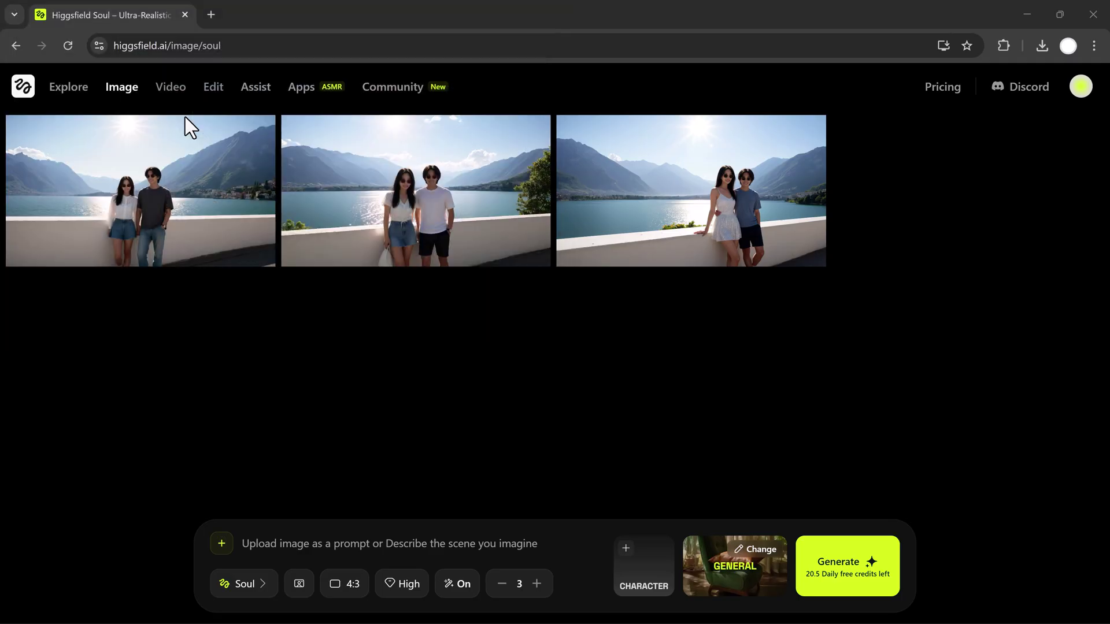
- Keep Higgsfield Soul, set a 16:9 aspect ratio and choose the Nicole character
{"action": "left_click", "coordinate": [251, 583]}
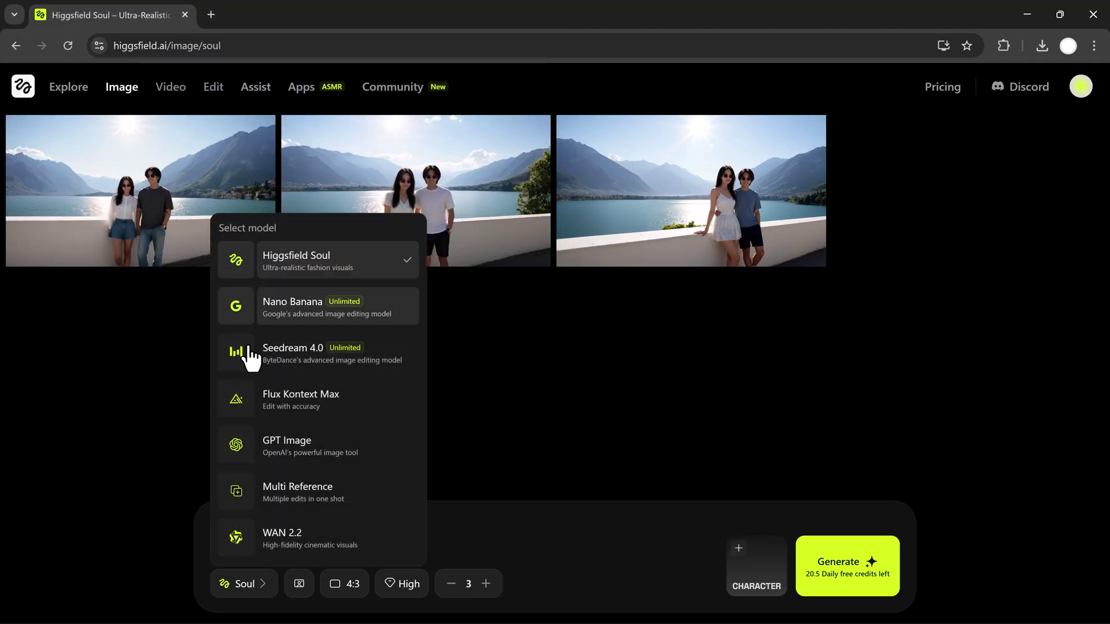
{"action": "left_click", "coordinate": [449, 497]}
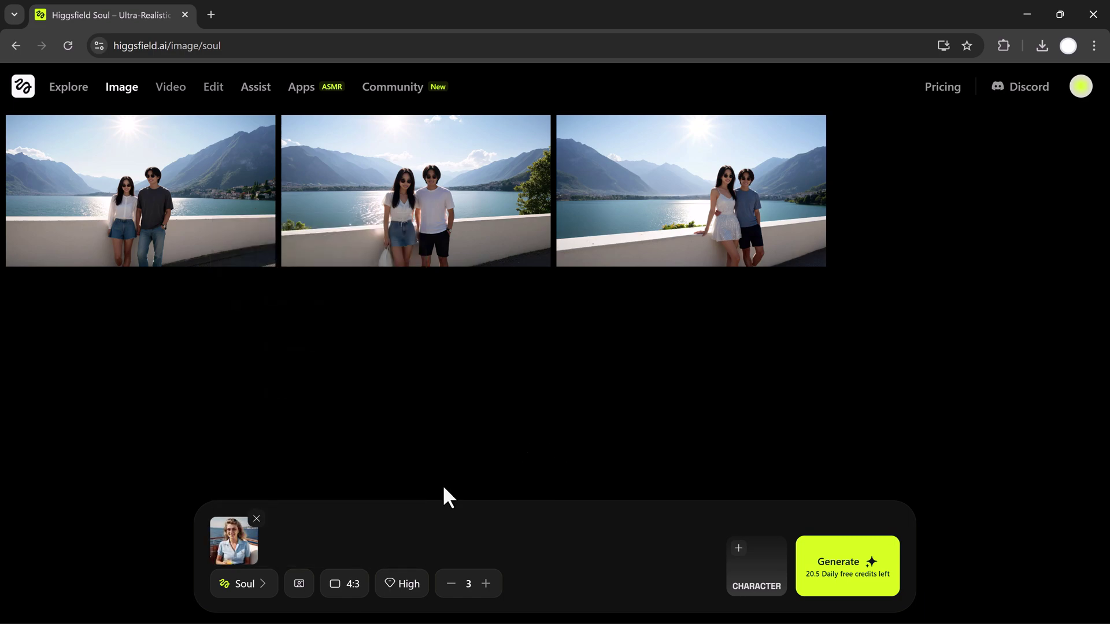
{"action": "left_click", "coordinate": [350, 584]}
{"action": "left_click", "coordinate": [363, 538]}
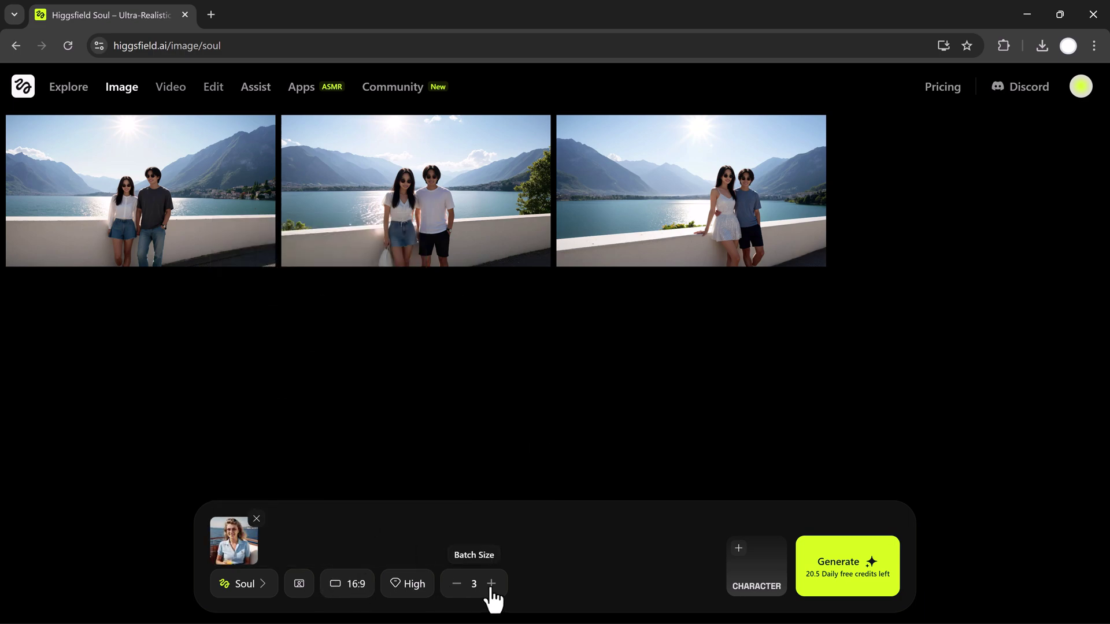
{"action": "left_click", "coordinate": [752, 586]}
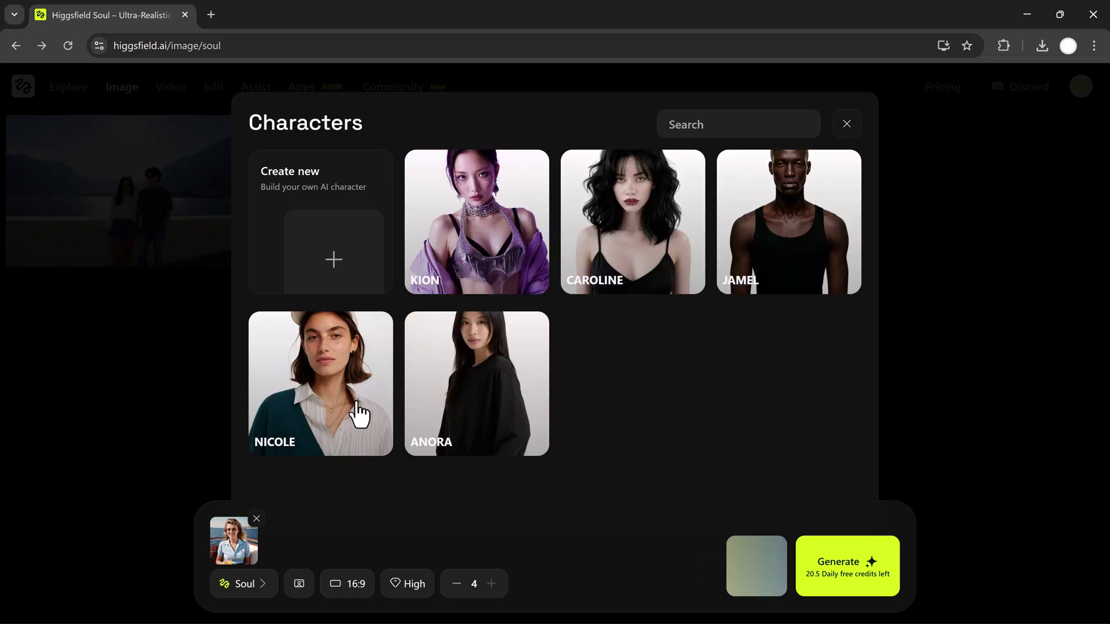
{"action": "left_click", "coordinate": [848, 124]}
- Generate the four Nicole boat images and preview the third one enlarged
{"action": "left_click", "coordinate": [841, 572]}
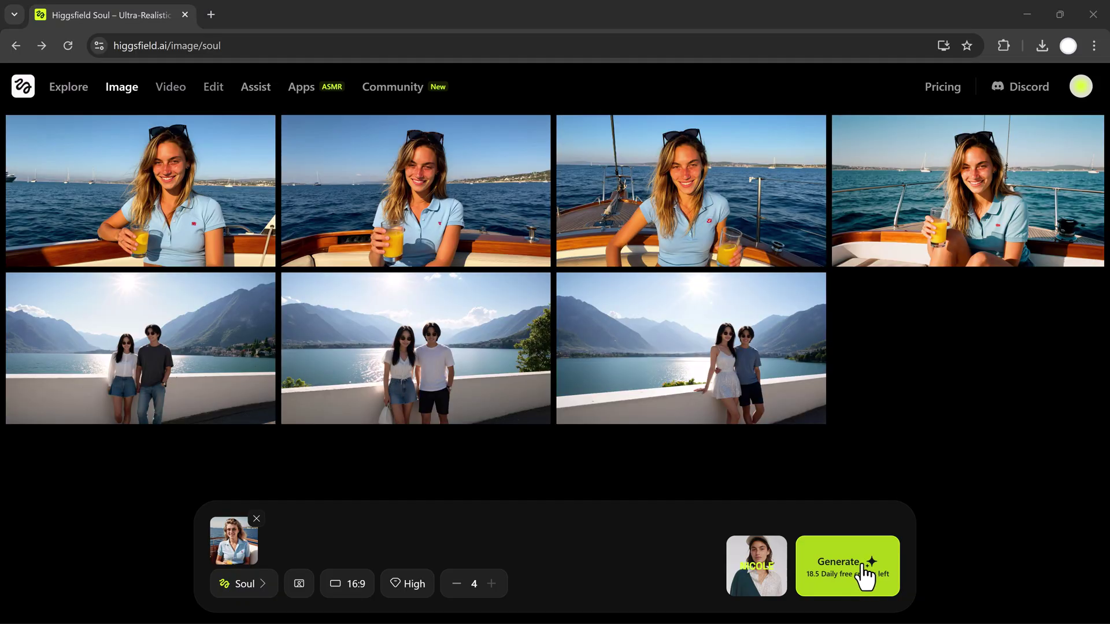
{"action": "mouse_move", "coordinate": [141, 190]}
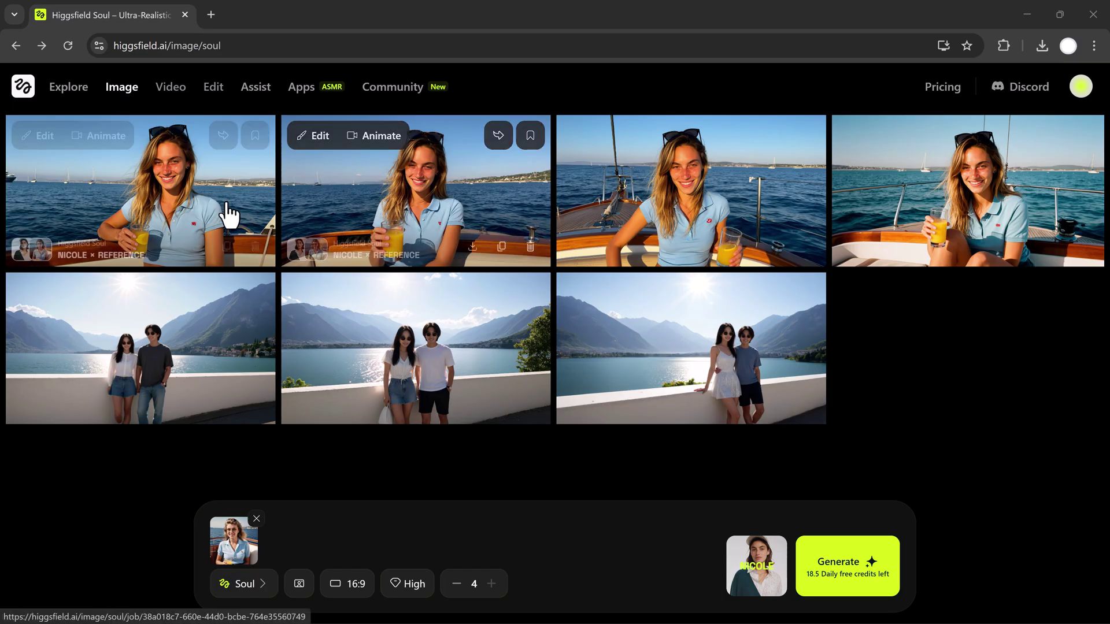
{"action": "left_click", "coordinate": [691, 196]}
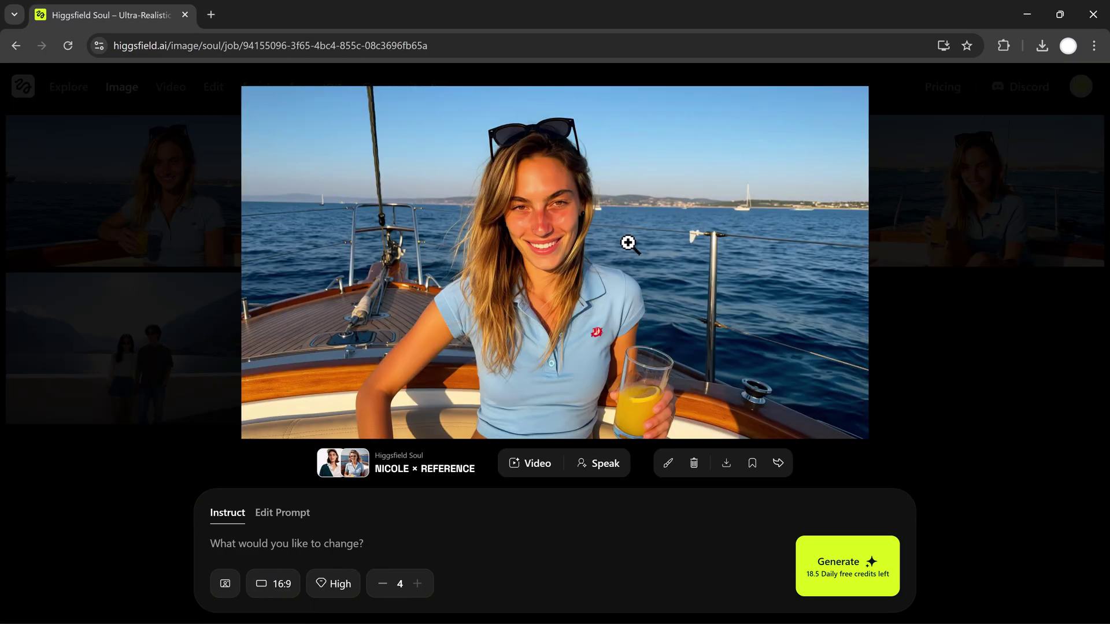
{"action": "left_click", "coordinate": [969, 303]}
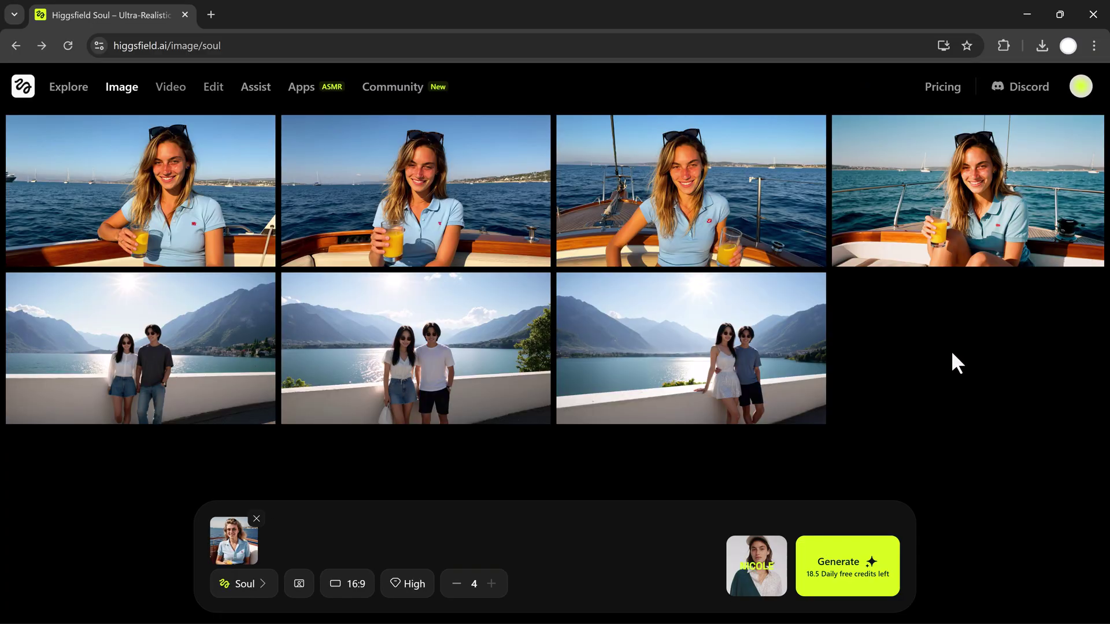
- Go to the Create Video section and dismiss the menu that appears
{"action": "left_click", "coordinate": [170, 91]}
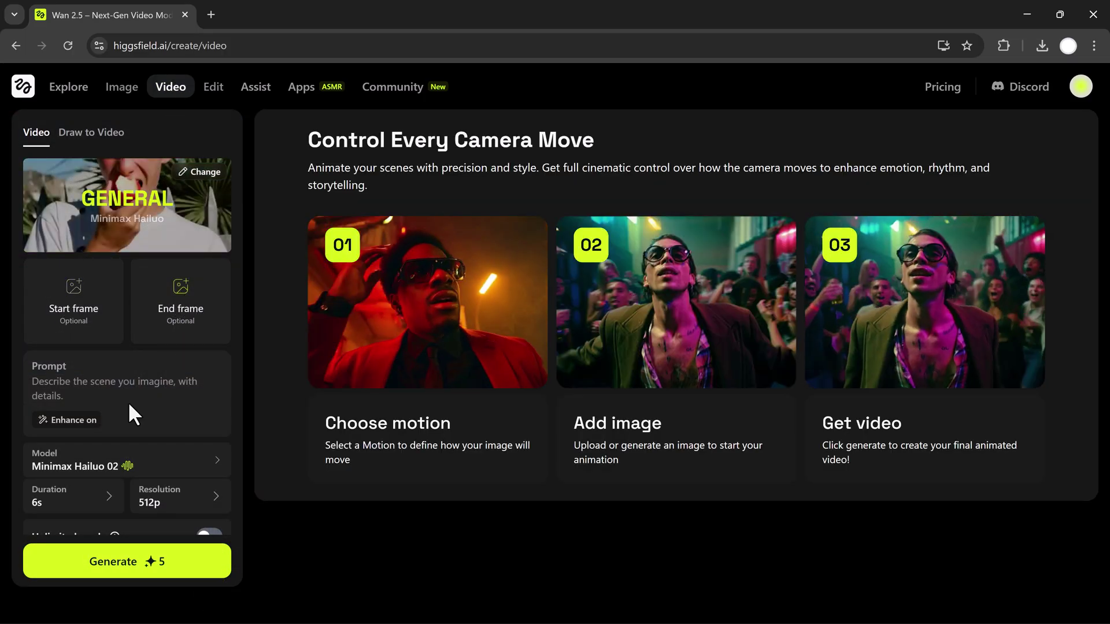
{"action": "scroll", "coordinate": [115, 378], "scroll_direction": "down", "scroll_amount": 1}
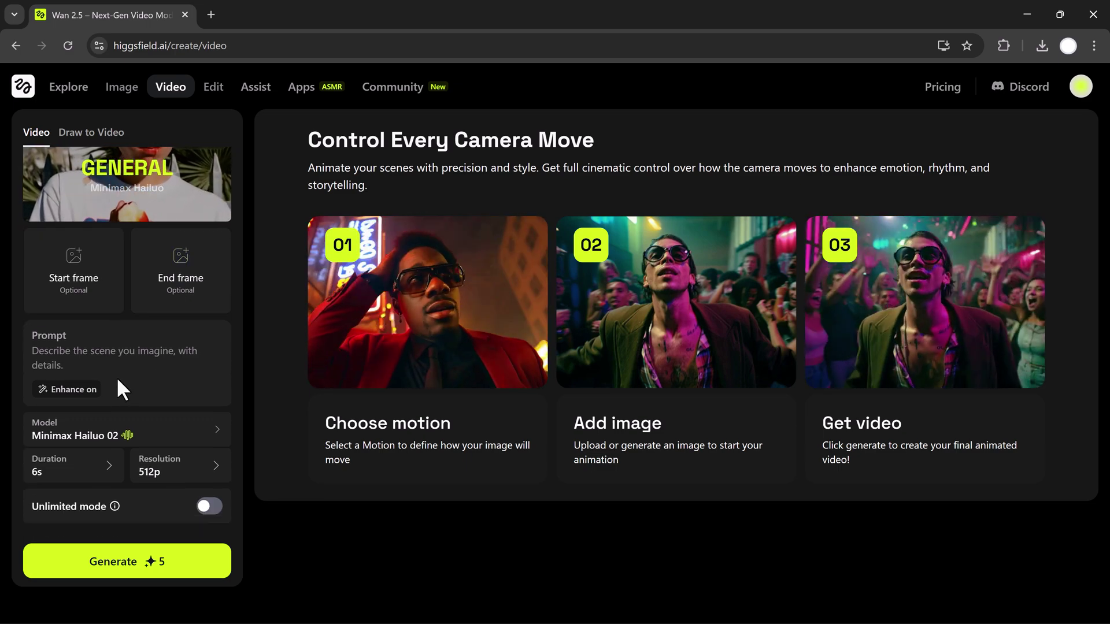
{"action": "scroll", "coordinate": [117, 376], "scroll_direction": "up", "scroll_amount": 1}
{"action": "mouse_move", "coordinate": [122, 86]}
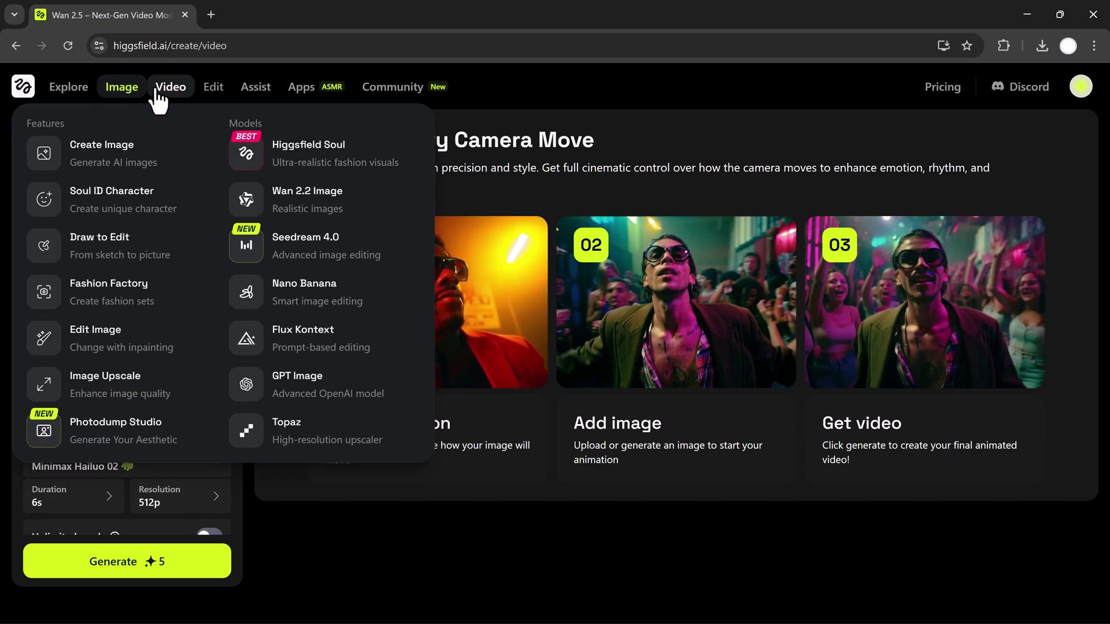
{"action": "left_click", "coordinate": [128, 158]}
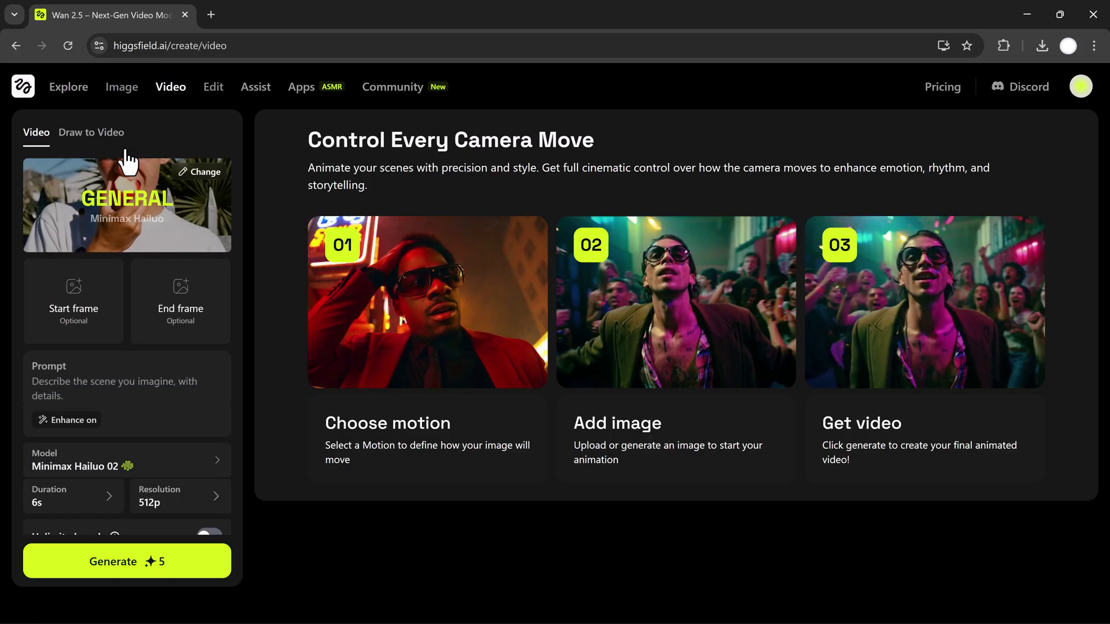
- Use the man-on-cliff photo as the start frame and paste its scene description
{"action": "left_click", "coordinate": [97, 303]}
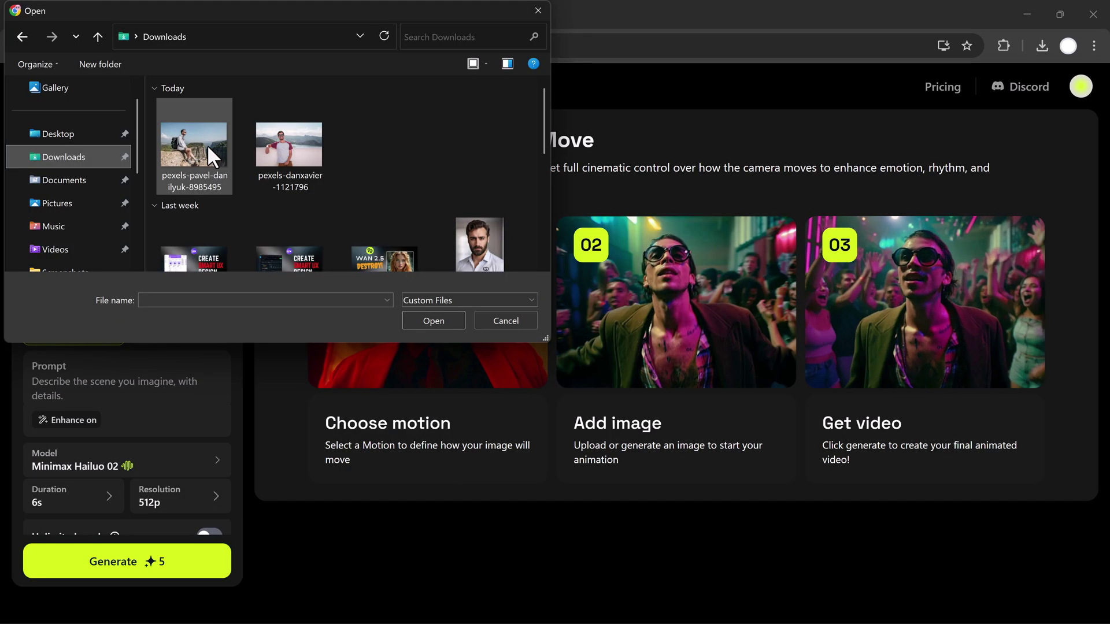
{"action": "double_click", "coordinate": [208, 144]}
{"action": "left_click", "coordinate": [71, 362]}
{"action": "type", "text": "“A man stands on the edge of a high mountain cliff, feeling the wind rush past him. He spreads his arms wide and shouts loudly with pure joy and freedom, surrounded by breathtaking mountain scenery under a clear blue sky."}
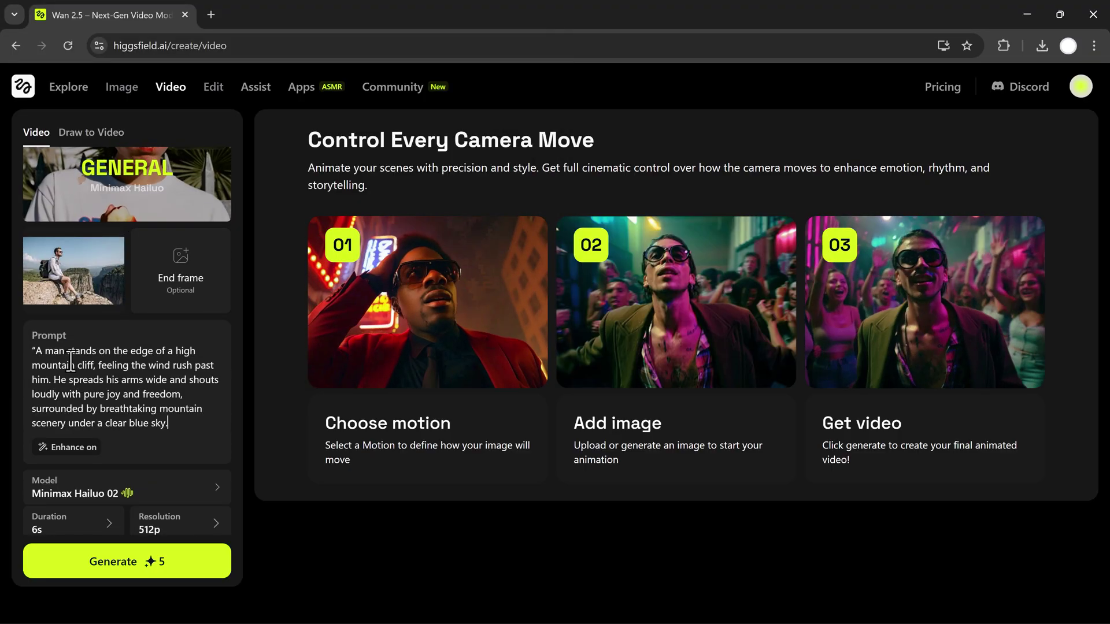
{"action": "scroll", "coordinate": [186, 477], "scroll_direction": "down", "scroll_amount": 1}
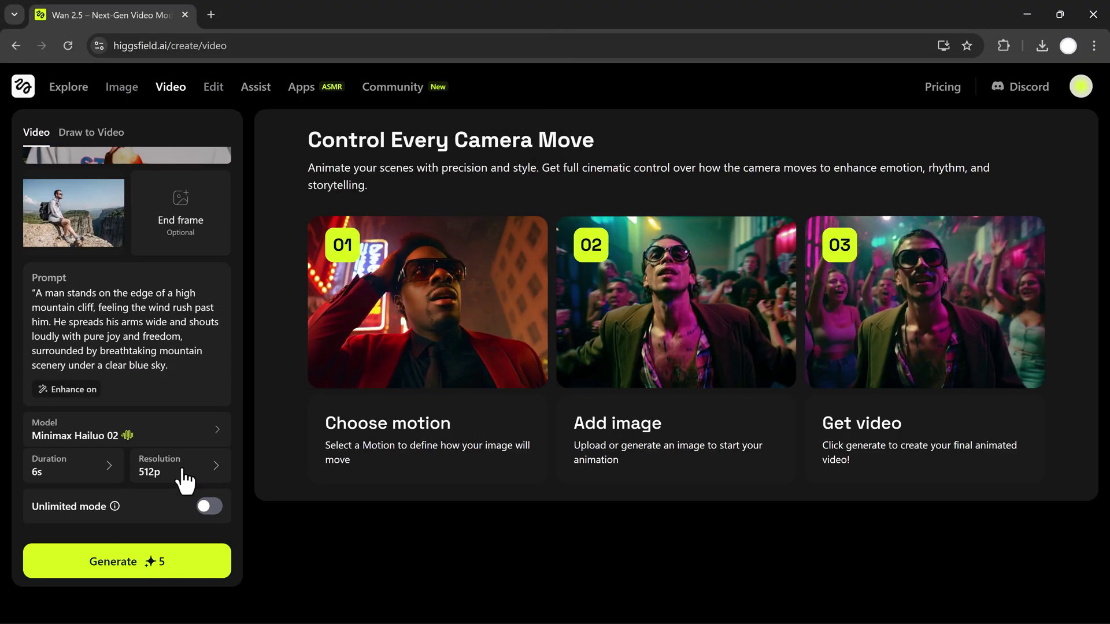
- Generate the cliff video with Wan 2.5 Fast at 1080p
{"action": "left_click", "coordinate": [193, 433]}
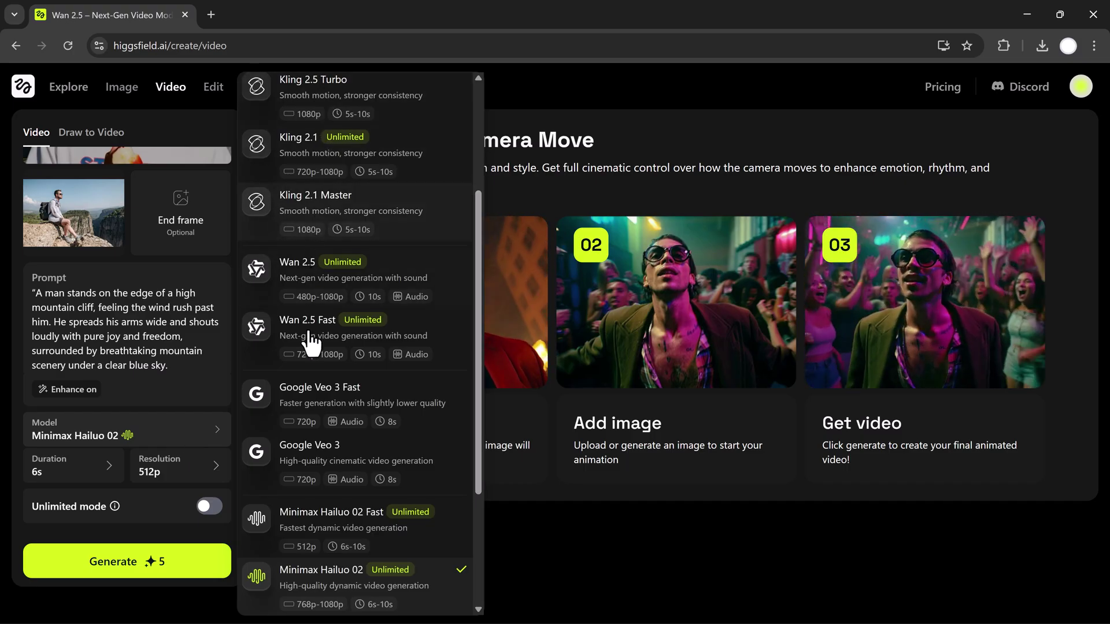
{"action": "scroll", "coordinate": [305, 415], "scroll_direction": "down", "scroll_amount": 2}
{"action": "scroll", "coordinate": [309, 416], "scroll_direction": "down", "scroll_amount": 2}
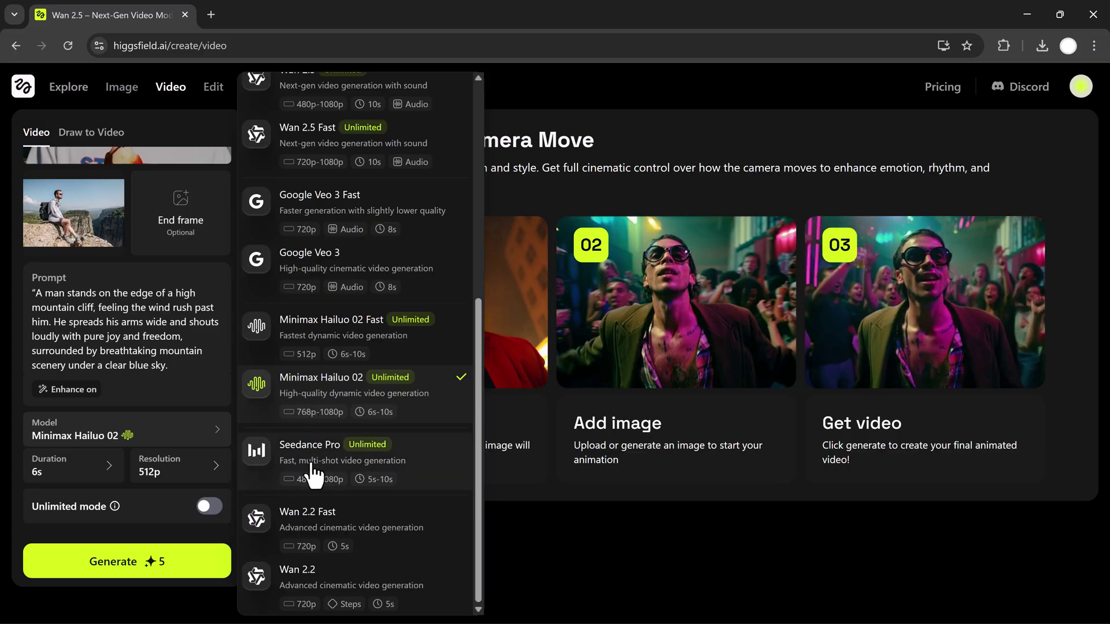
{"action": "scroll", "coordinate": [317, 470], "scroll_direction": "up", "scroll_amount": 4}
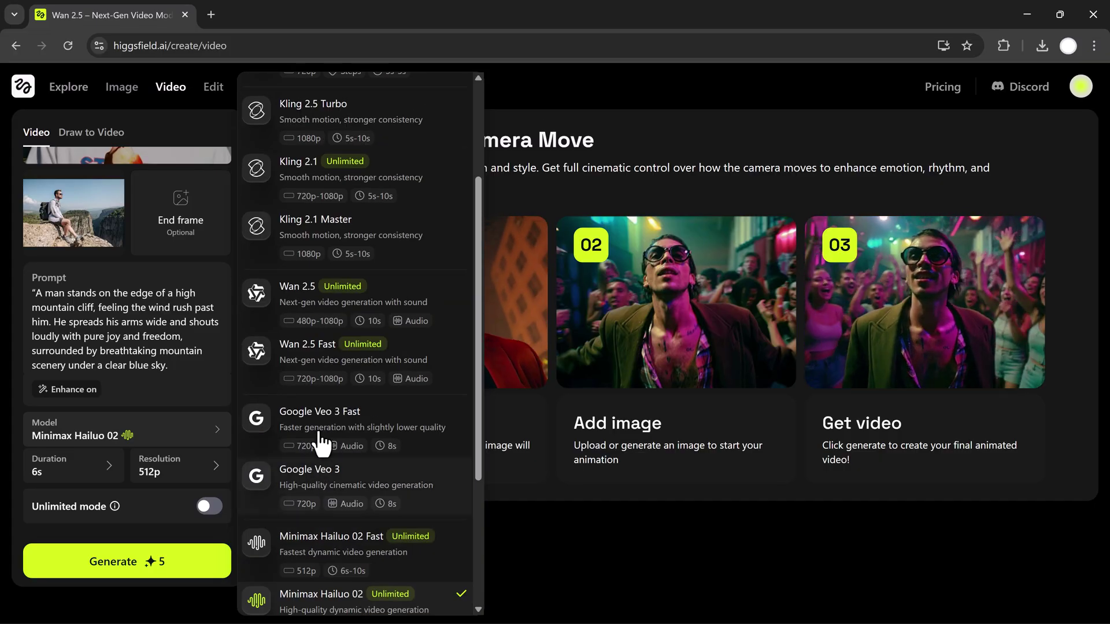
{"action": "left_click", "coordinate": [325, 364]}
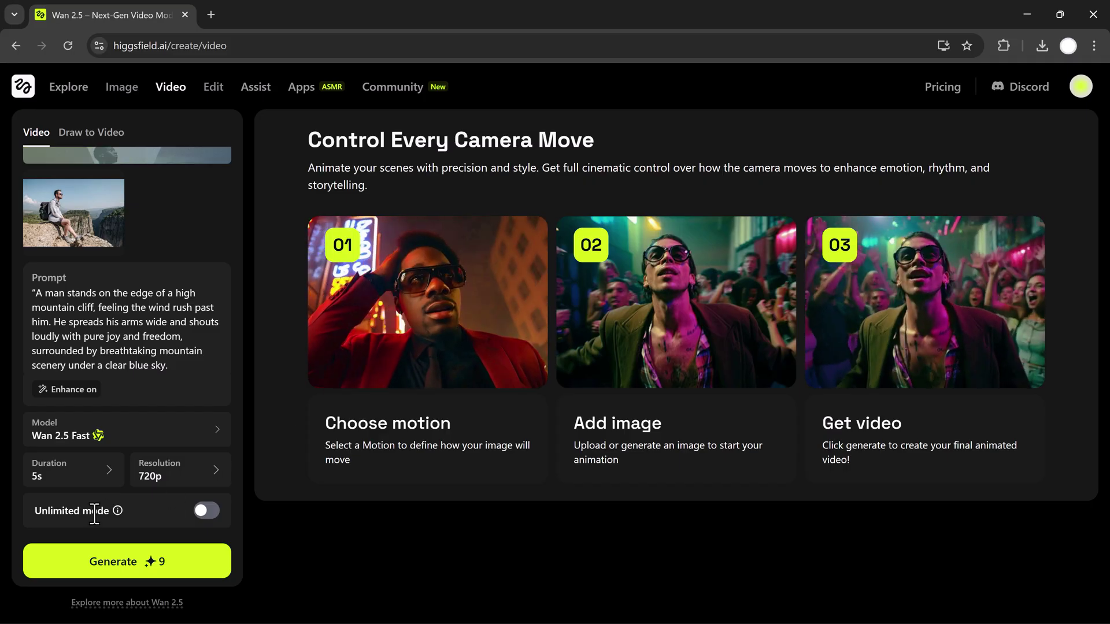
{"action": "left_click", "coordinate": [104, 475]}
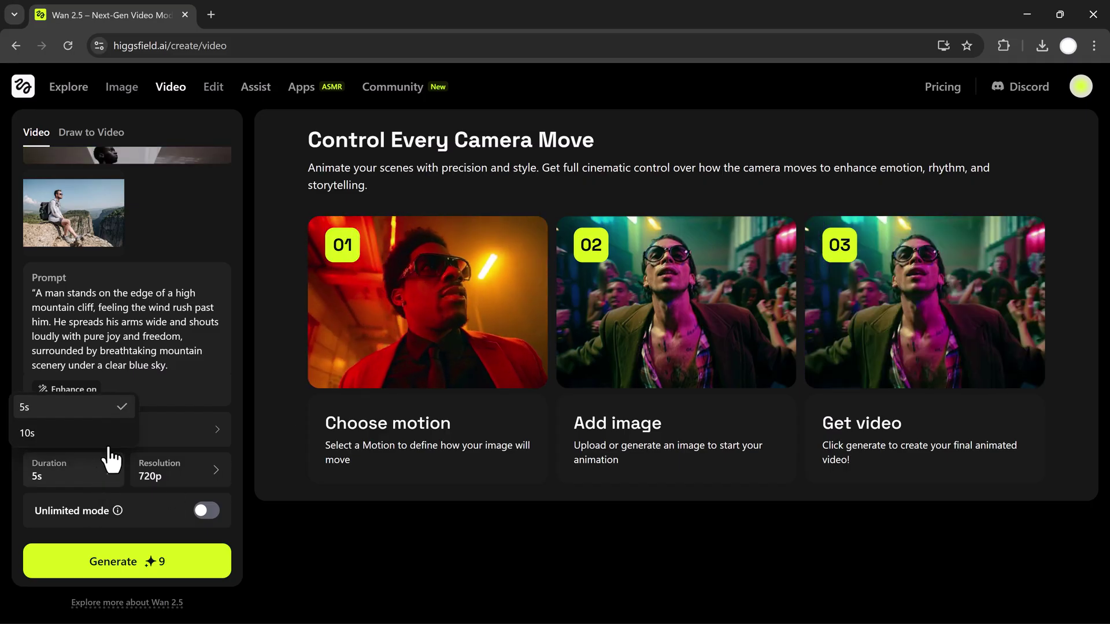
{"action": "left_click", "coordinate": [190, 469]}
{"action": "left_click", "coordinate": [139, 434]}
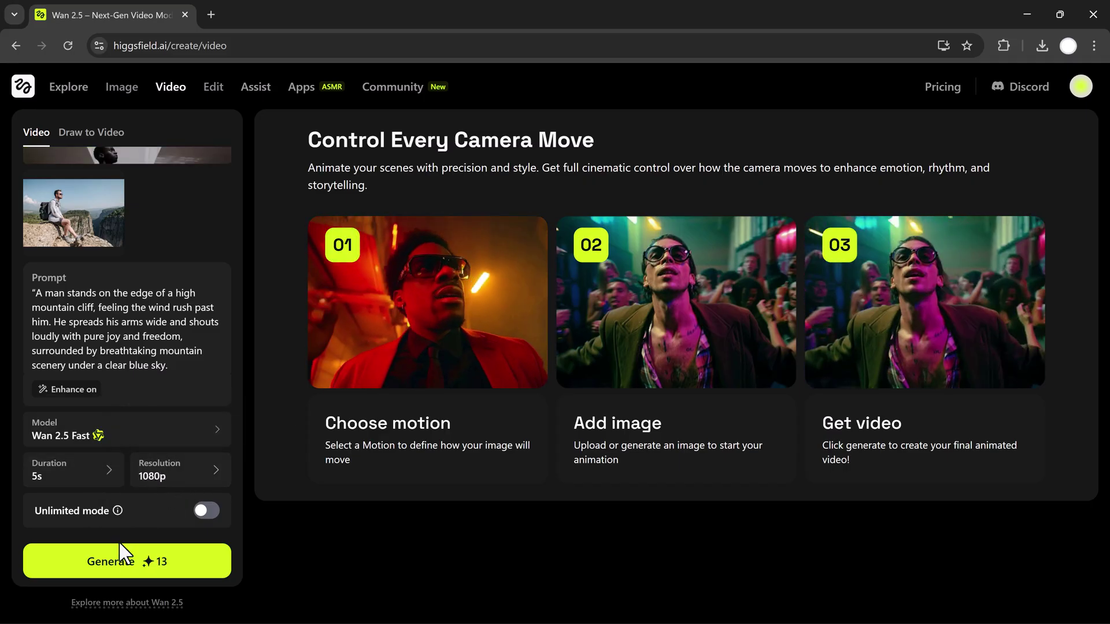
{"action": "left_click", "coordinate": [122, 562]}
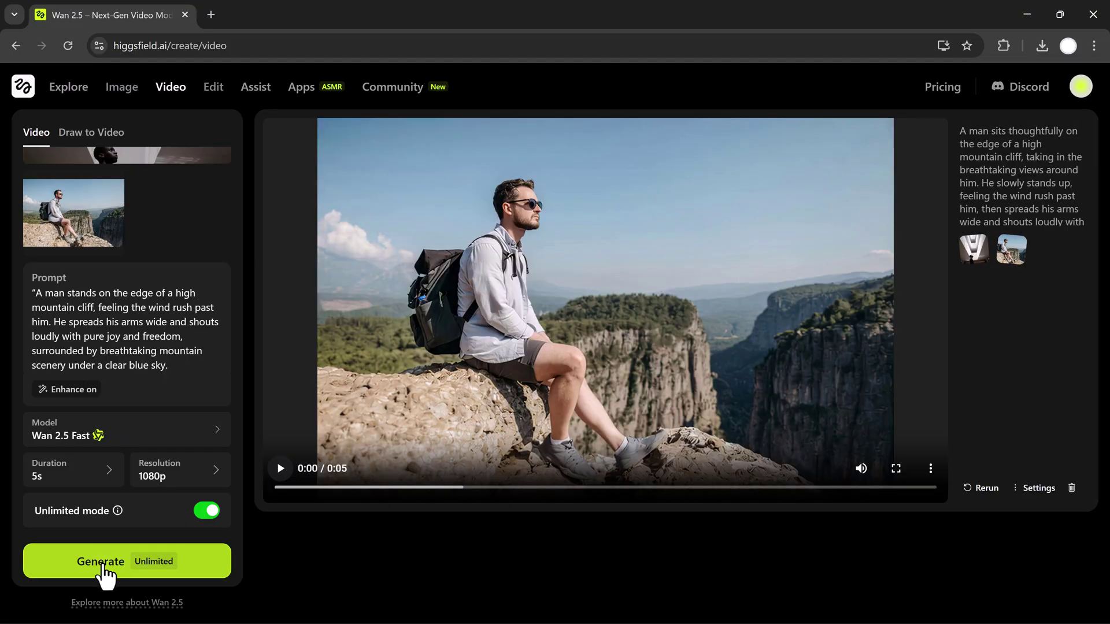
- Play the finished cliff-edge video, then replay it from the start
{"action": "left_click", "coordinate": [280, 468]}
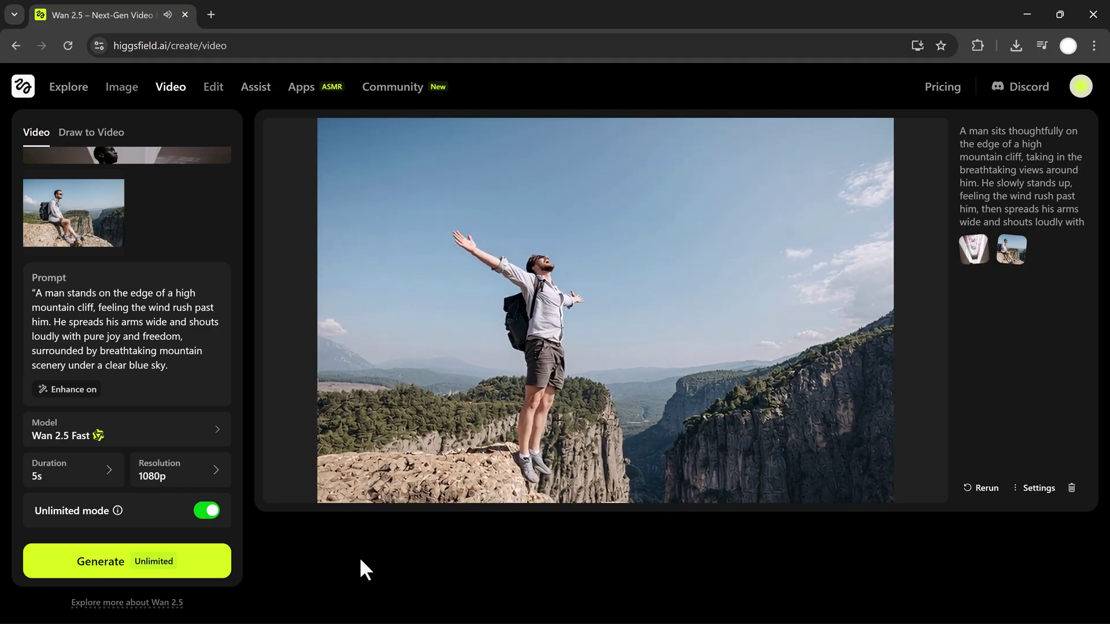
{"action": "left_click", "coordinate": [280, 468]}
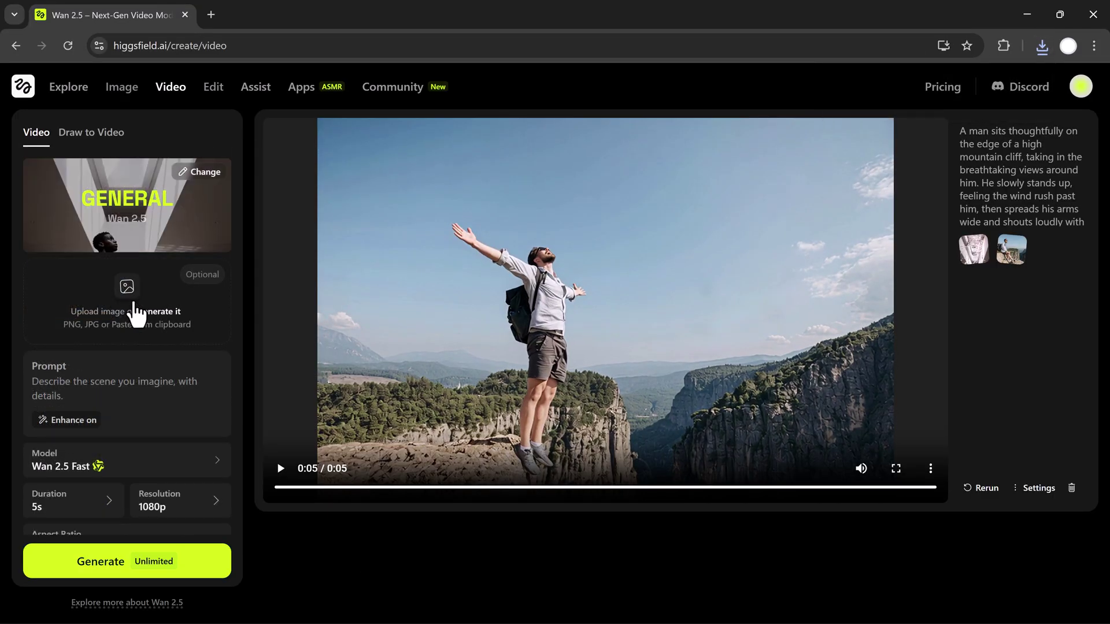
- Upload the kitten screenshot, paste the kneading-dough prompt and generate with Wan 2.5 Fast
{"action": "left_click", "coordinate": [126, 295]}
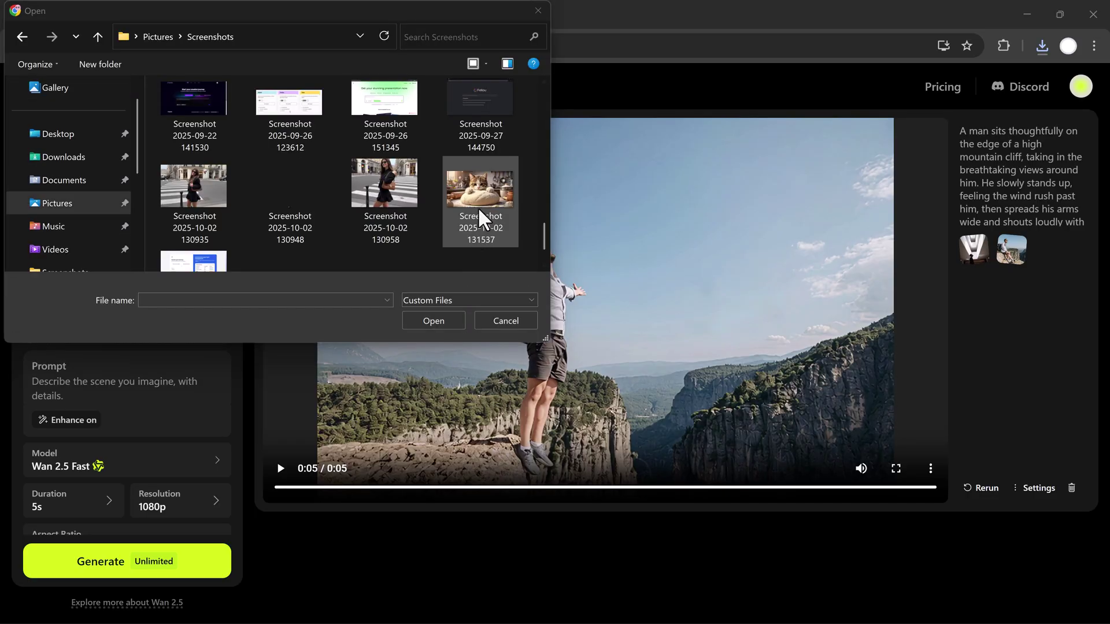
{"action": "double_click", "coordinate": [482, 194]}
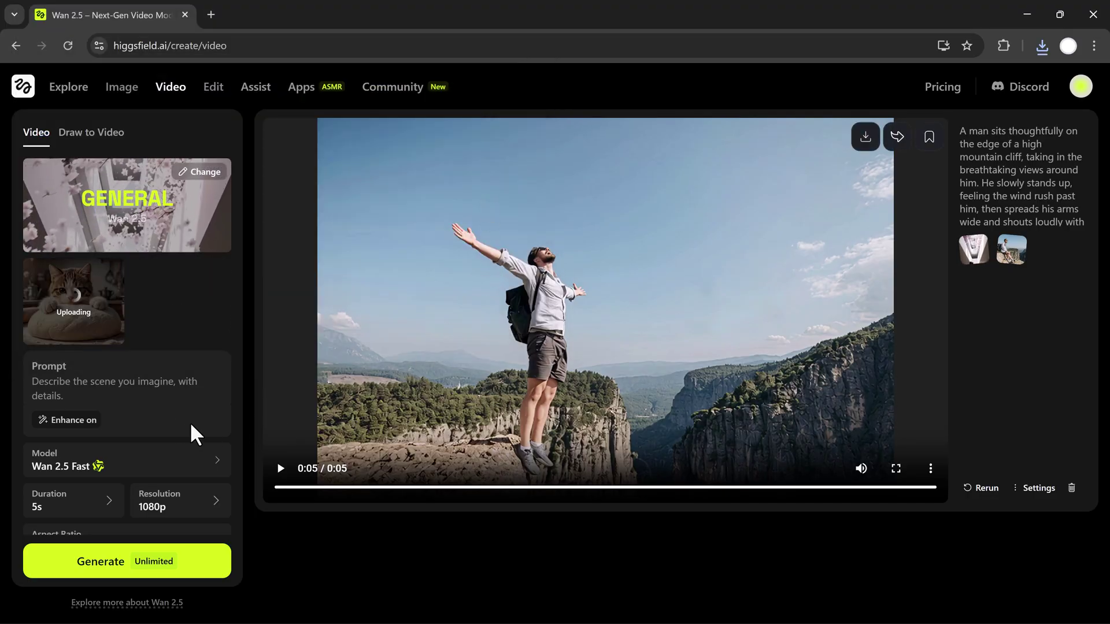
{"action": "type", "text": "A cute kitten in a cozy kitchen kneading dough with its tiny paws on a wooden table, flour flying gently around. The cat moves happily as soft sunlight shines through the window. The kitten adorably recites or hums the nursery rhyme “Twinkle Twinkle Little Star” while kneading, creating a warm and magical atmosphere. Soft camera focus, cinematic lighting, 4K realistic animation, gentle background music."}
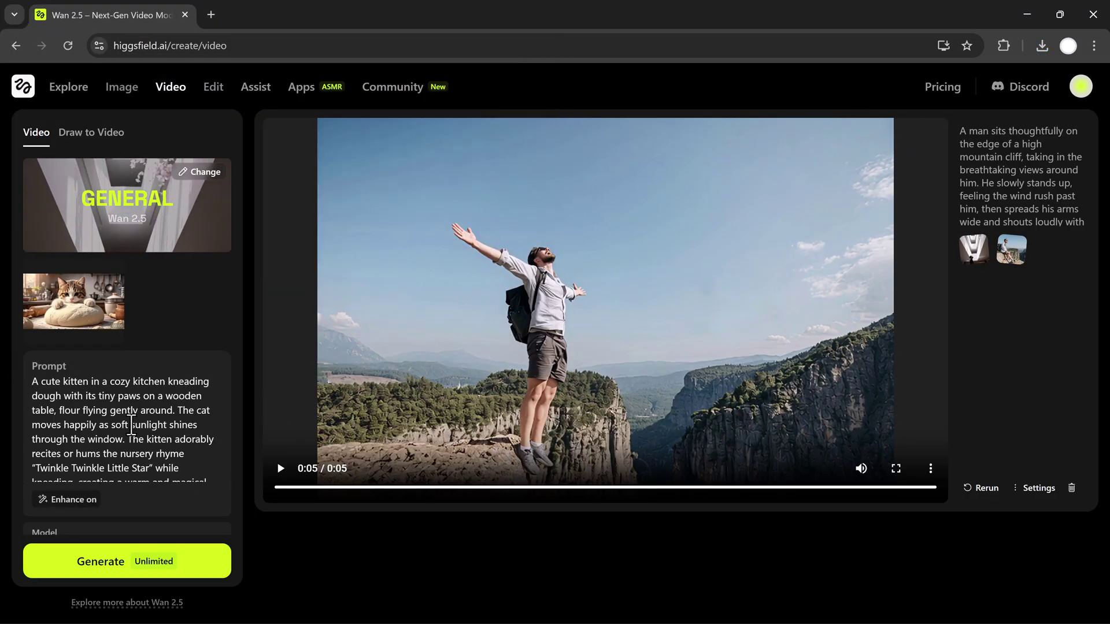
{"action": "scroll", "coordinate": [126, 391], "scroll_direction": "down", "scroll_amount": 3}
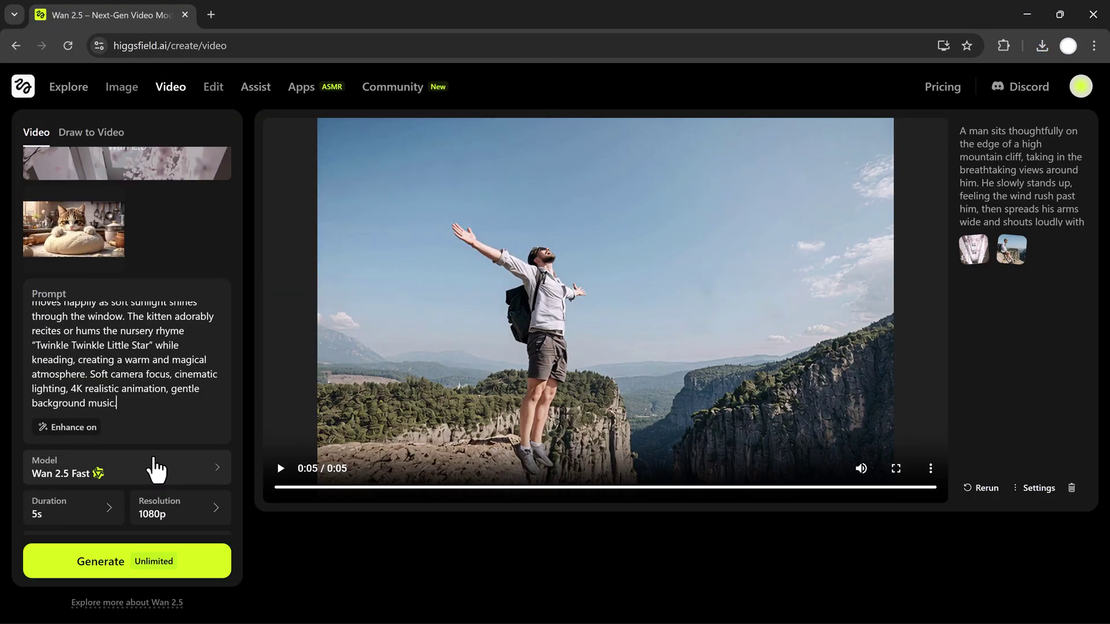
{"action": "left_click", "coordinate": [202, 427]}
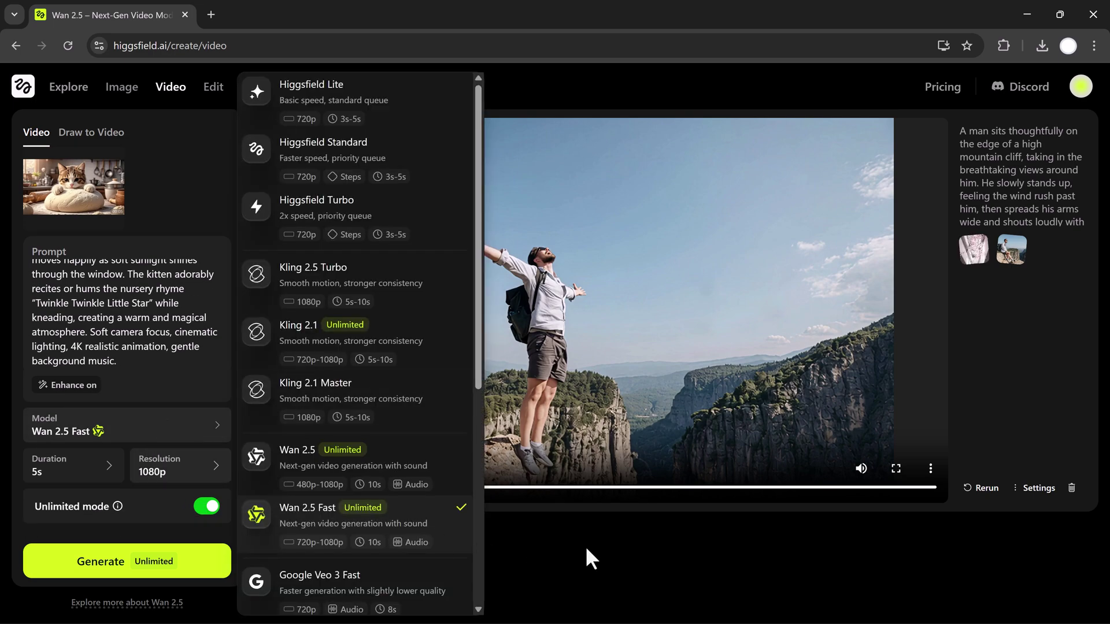
{"action": "left_click", "coordinate": [556, 552]}
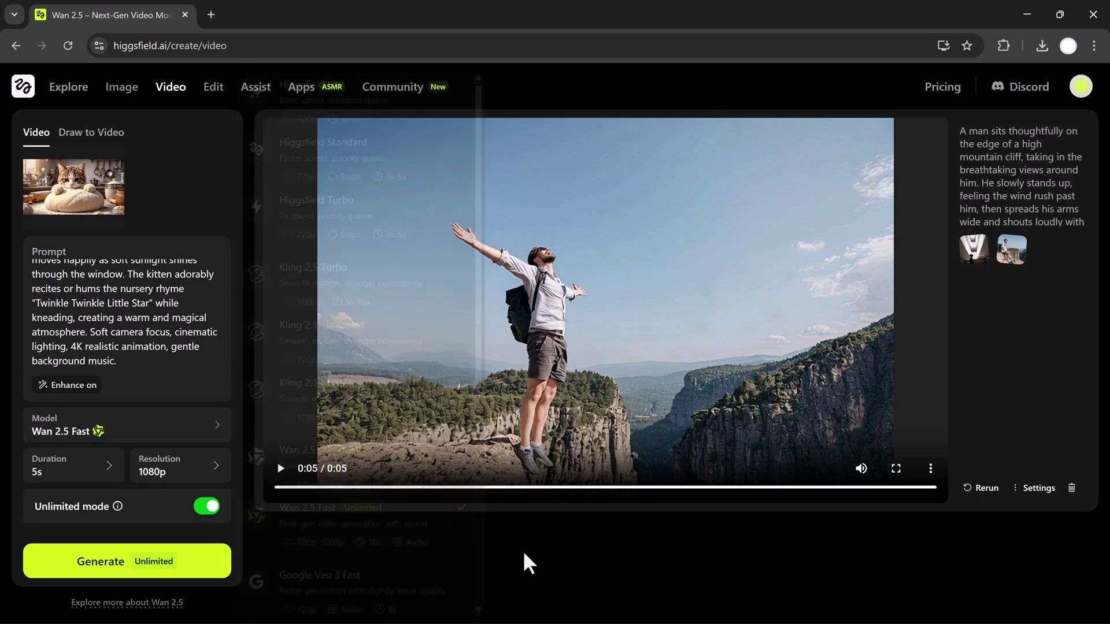
{"action": "left_click", "coordinate": [142, 564]}
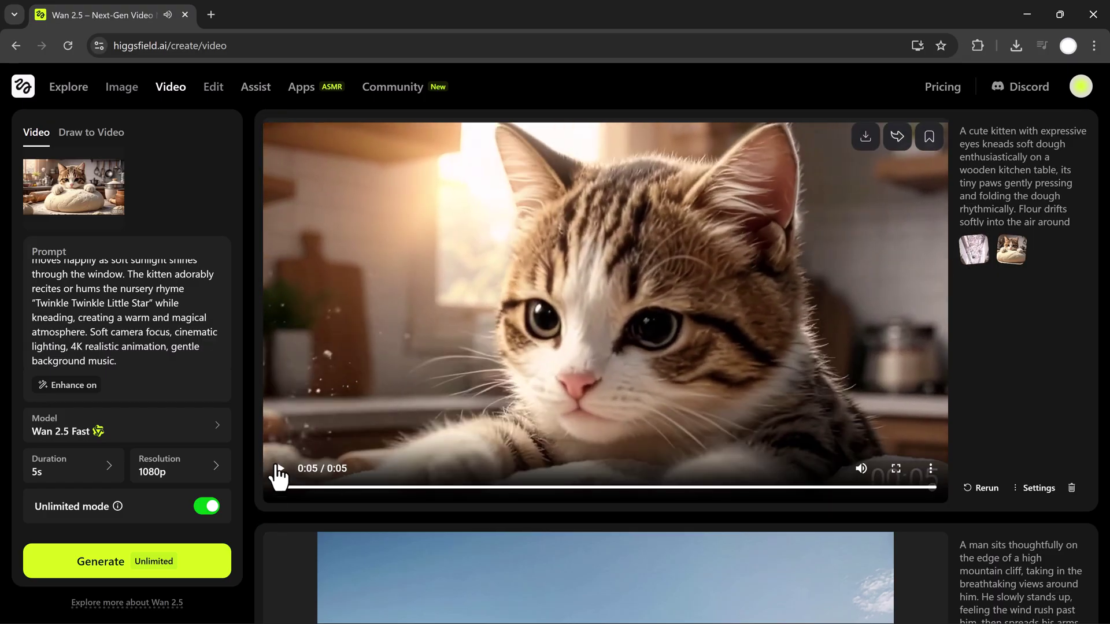
- Play the kitten video, then switch the model to Seedance Pro with a 10-second duration
{"action": "left_click", "coordinate": [281, 469]}
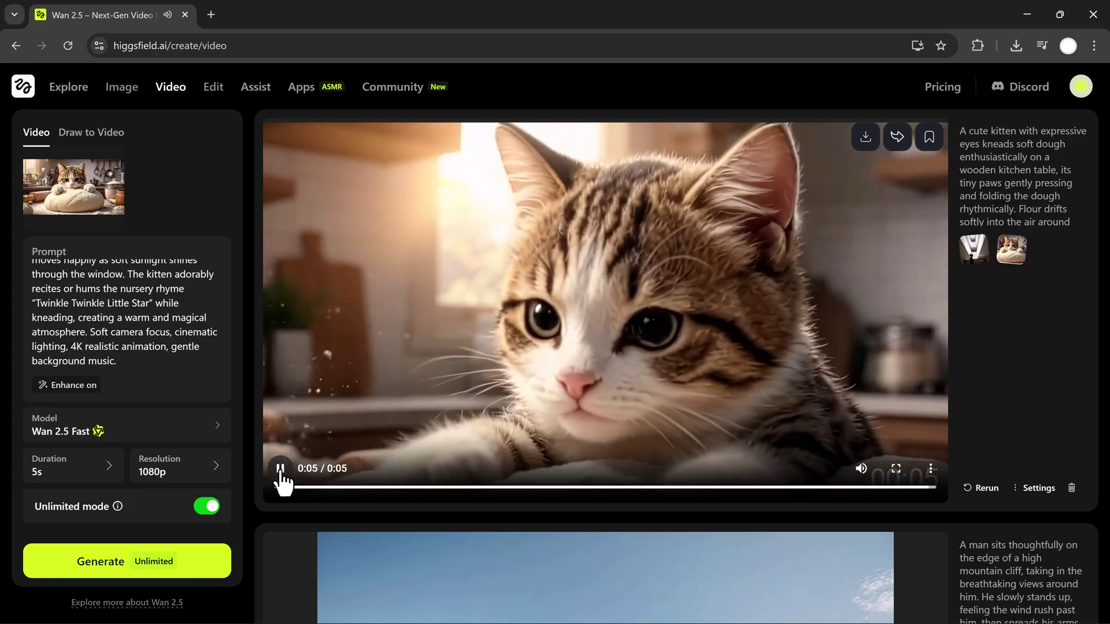
{"action": "left_click", "coordinate": [89, 429]}
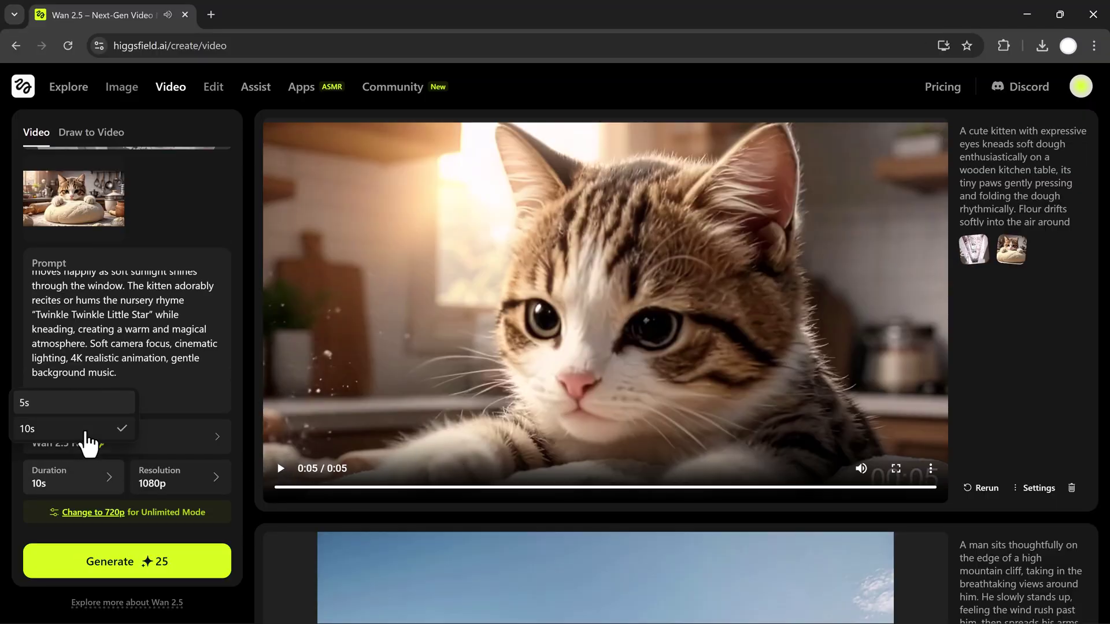
{"action": "left_click", "coordinate": [185, 451]}
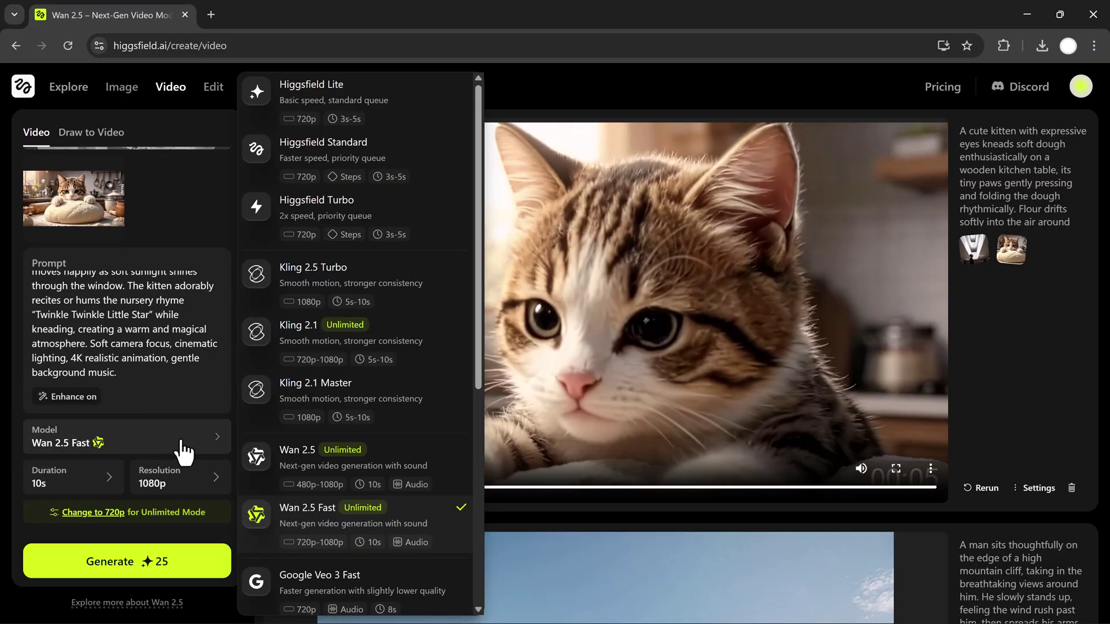
{"action": "left_click", "coordinate": [326, 220]}
{"action": "left_click", "coordinate": [144, 512]}
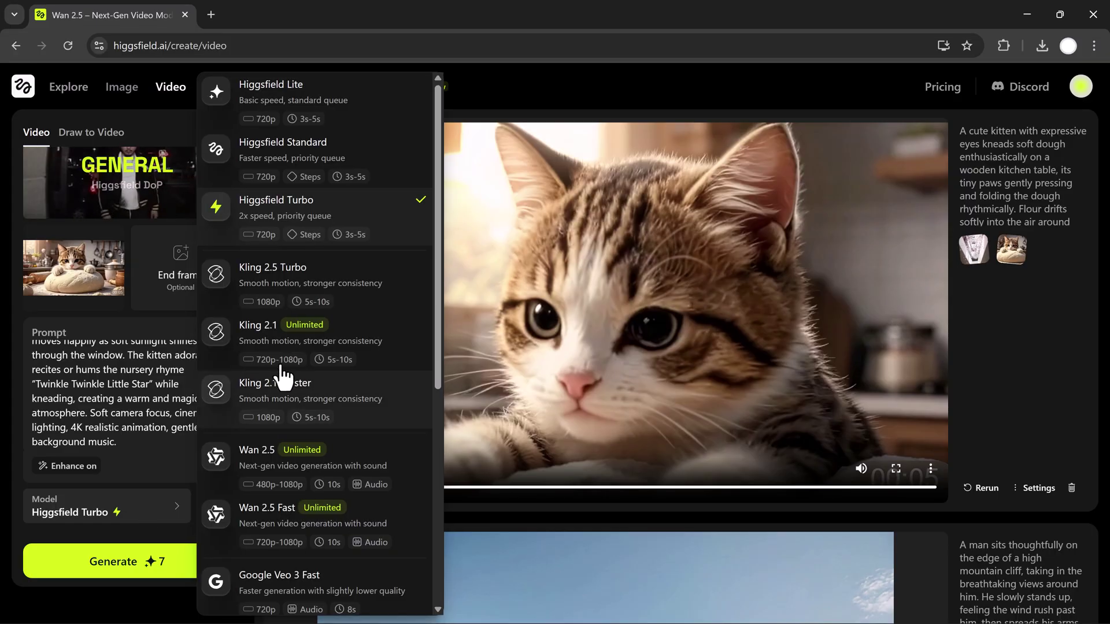
{"action": "scroll", "coordinate": [284, 373], "scroll_direction": "down", "scroll_amount": 3}
{"action": "left_click", "coordinate": [287, 530]}
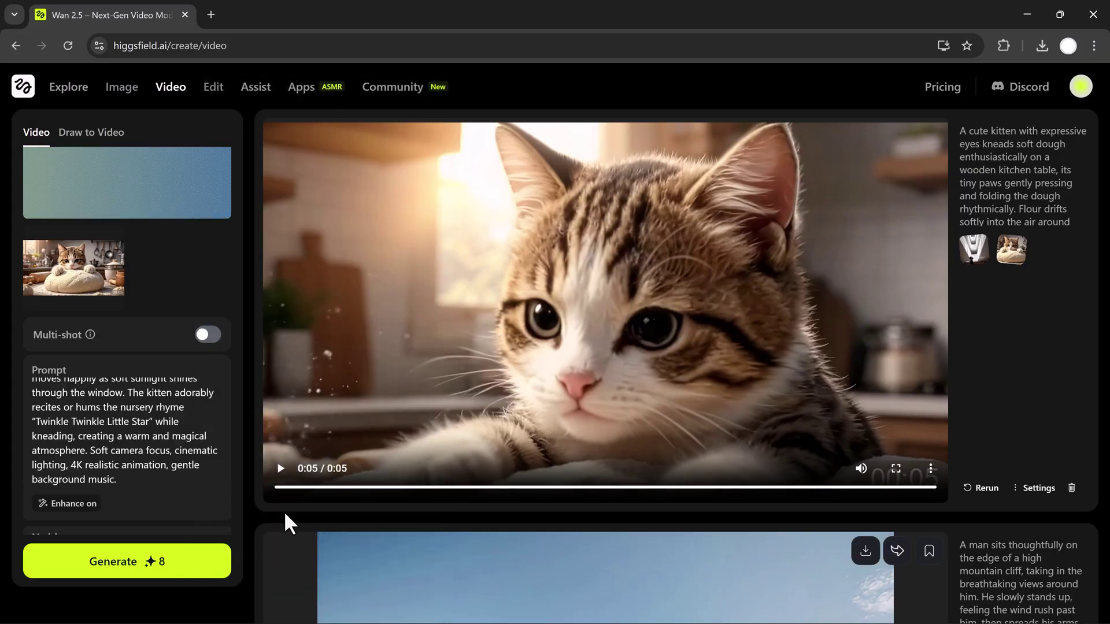
{"action": "scroll", "coordinate": [134, 473], "scroll_direction": "down", "scroll_amount": 2}
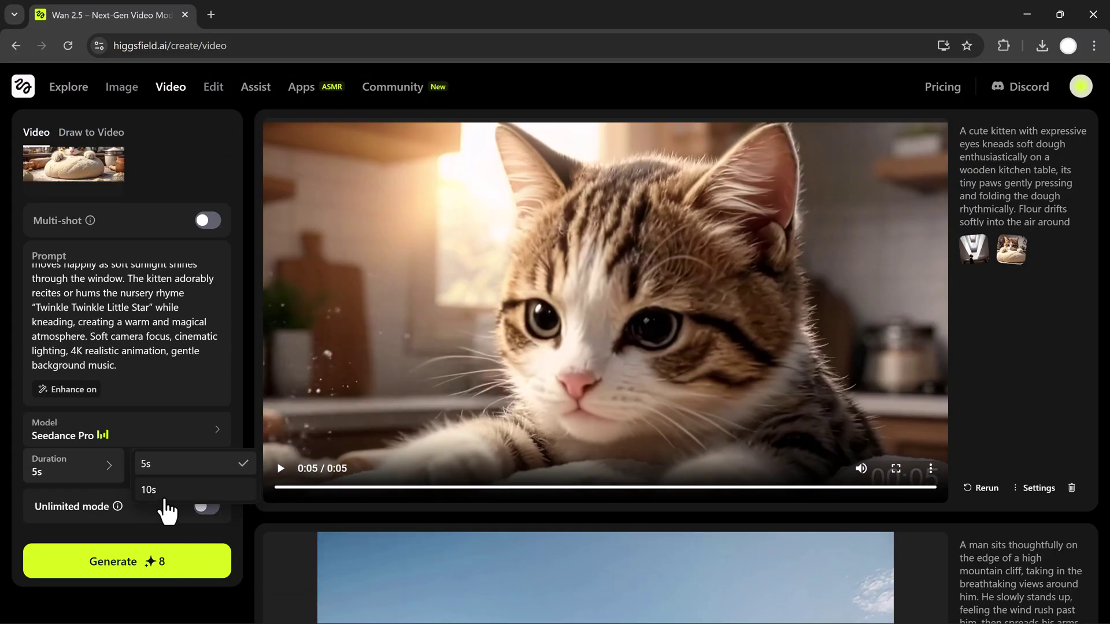
{"action": "left_click", "coordinate": [165, 491]}
{"action": "left_click", "coordinate": [173, 471]}
- Set 1080p, generate the 10-second Seedance Pro kitten video and play it
{"action": "left_click", "coordinate": [261, 538]}
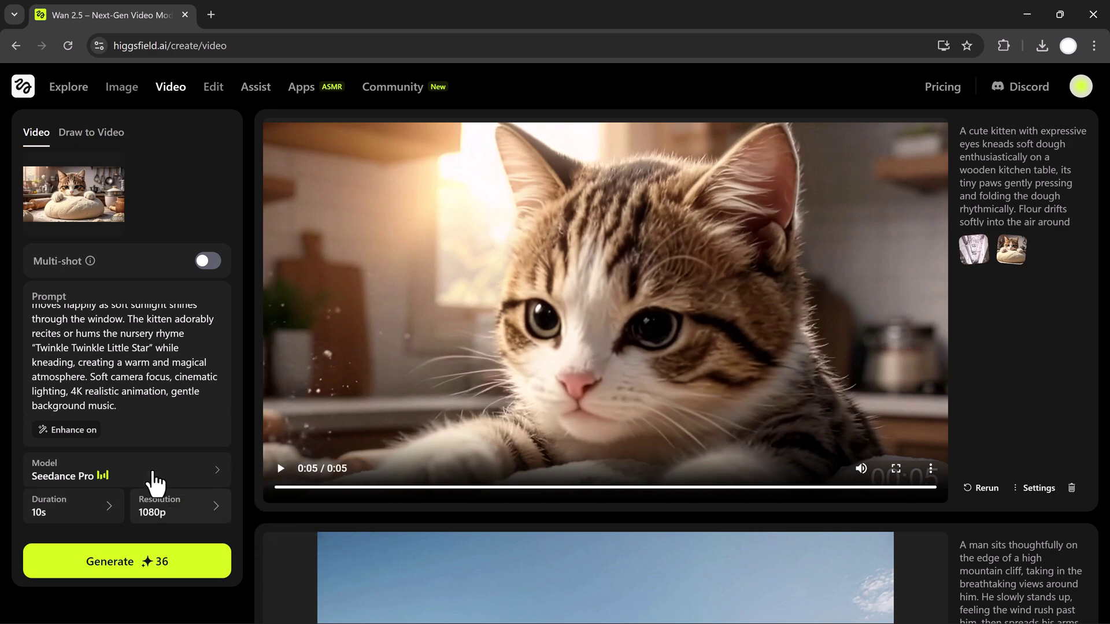
{"action": "left_click", "coordinate": [126, 573]}
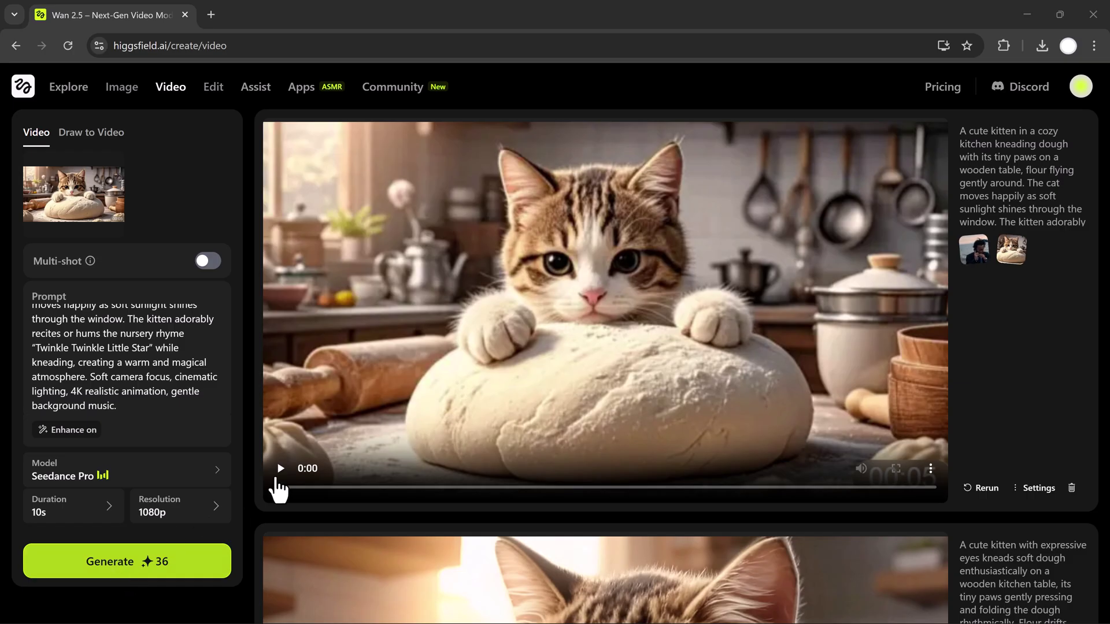
{"action": "left_click", "coordinate": [280, 469]}
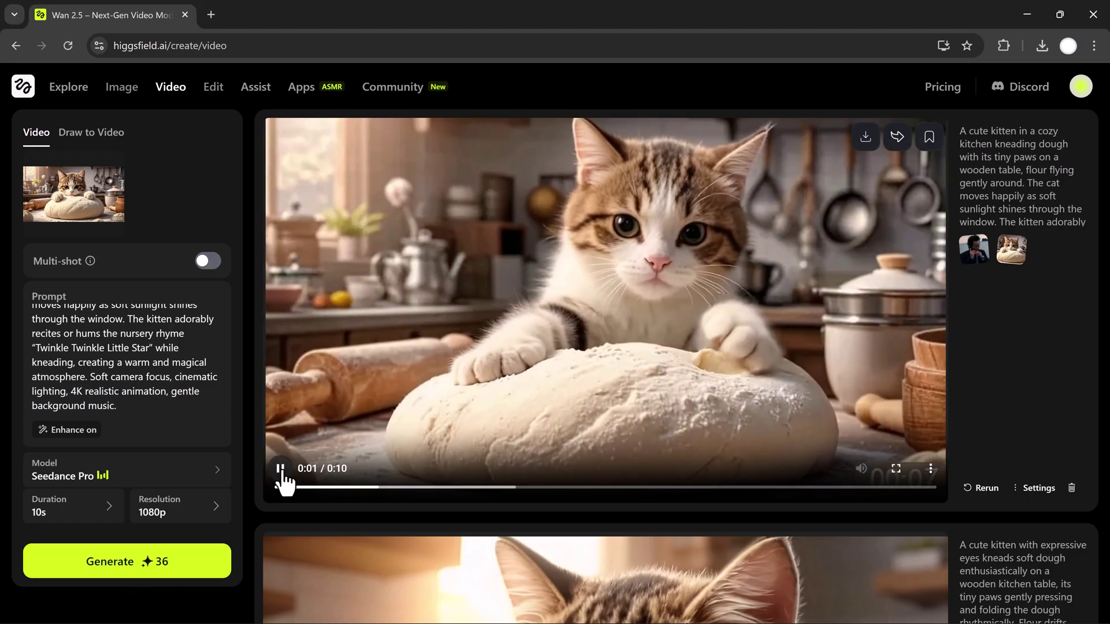